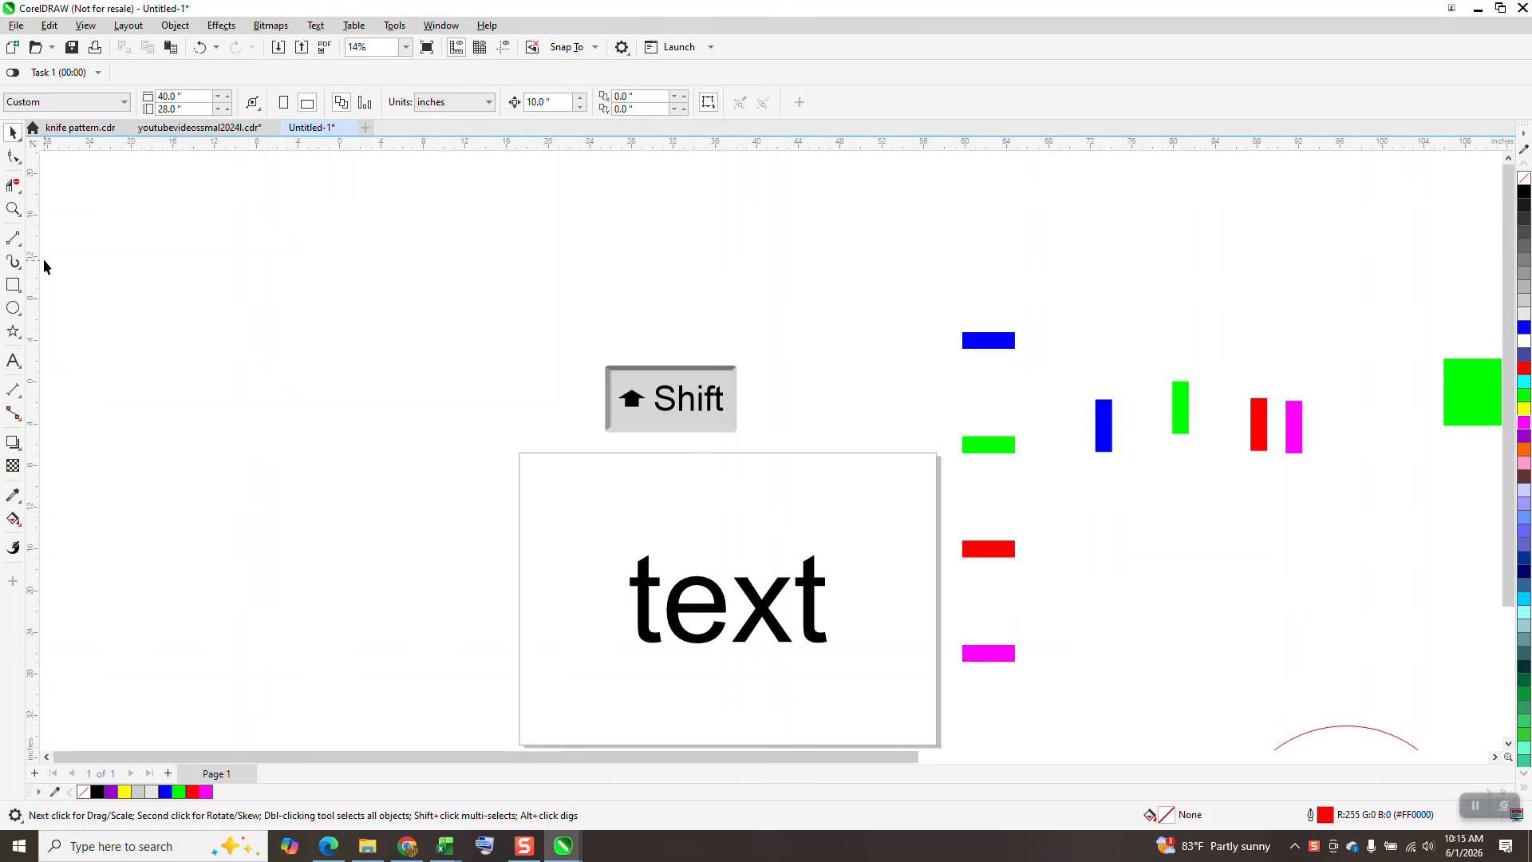
Step: Create a page-size rectangle frame around the whole page and delete it
double_click(17, 291)
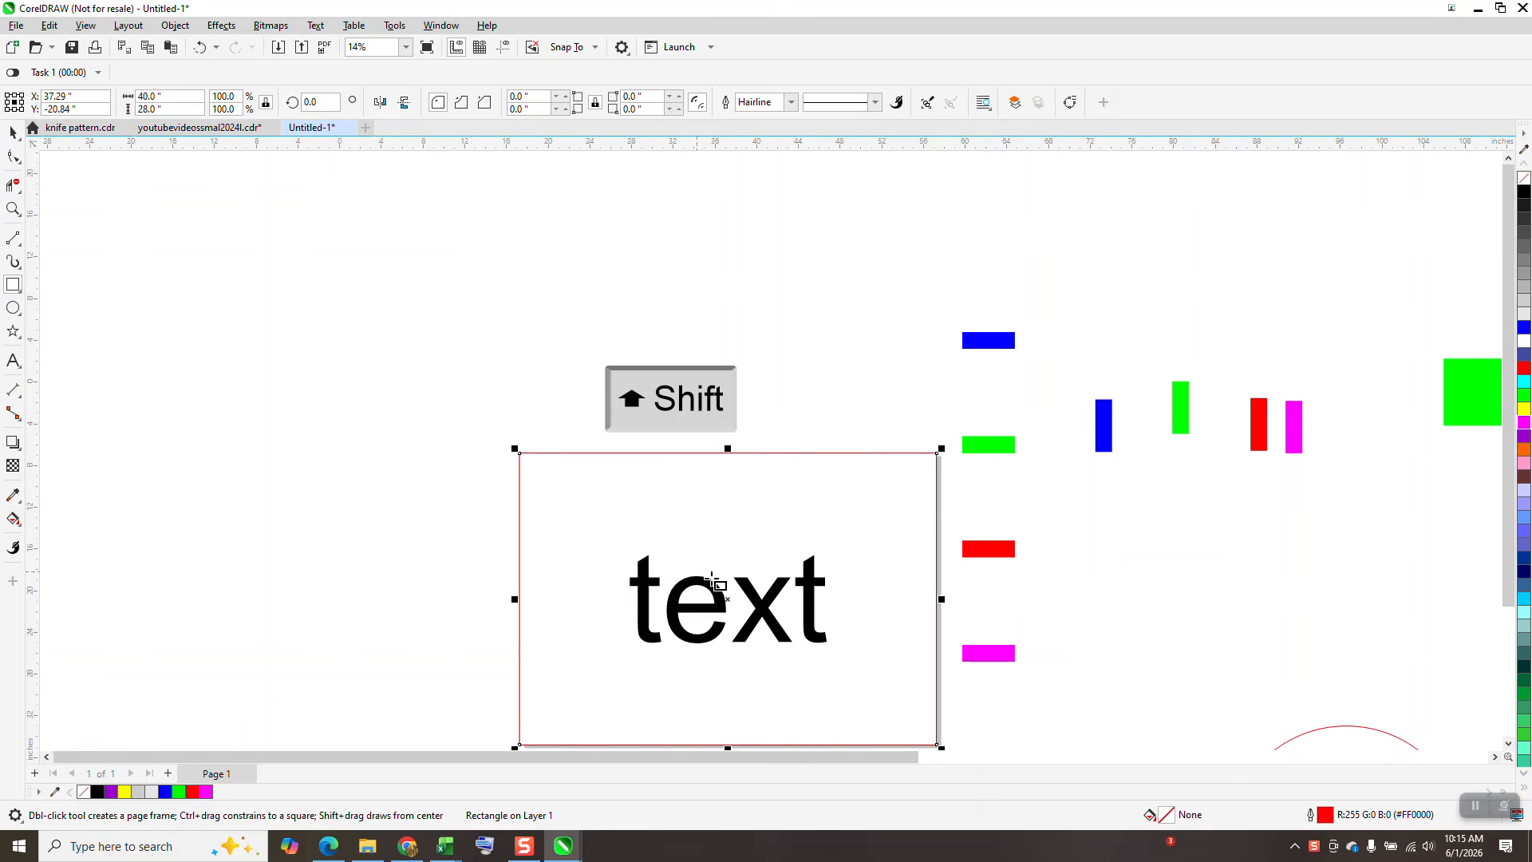
drag(738, 592, 346, 439)
key(Delete)
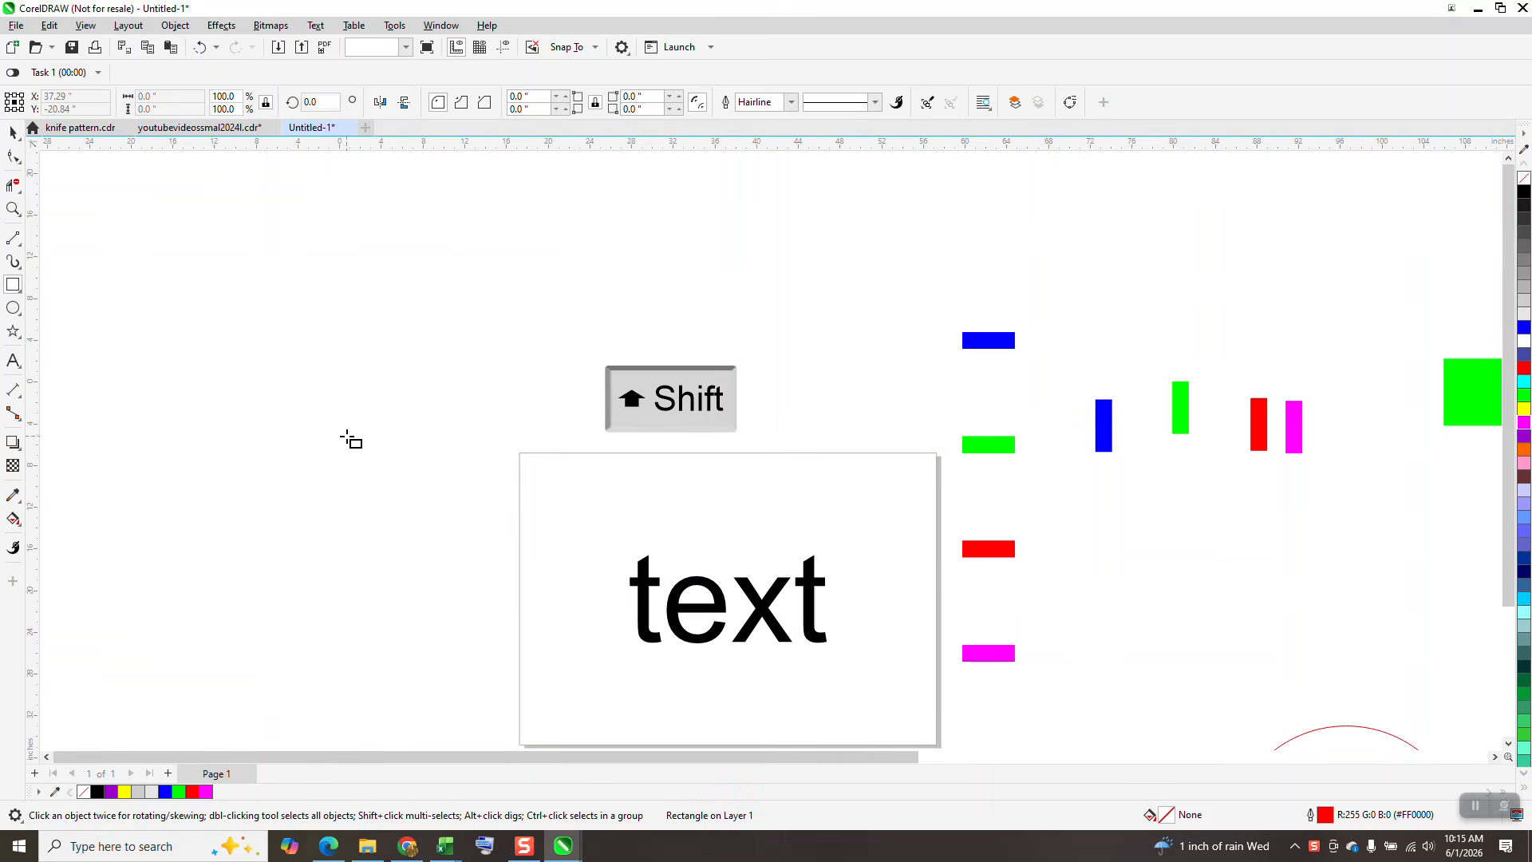
click(12, 132)
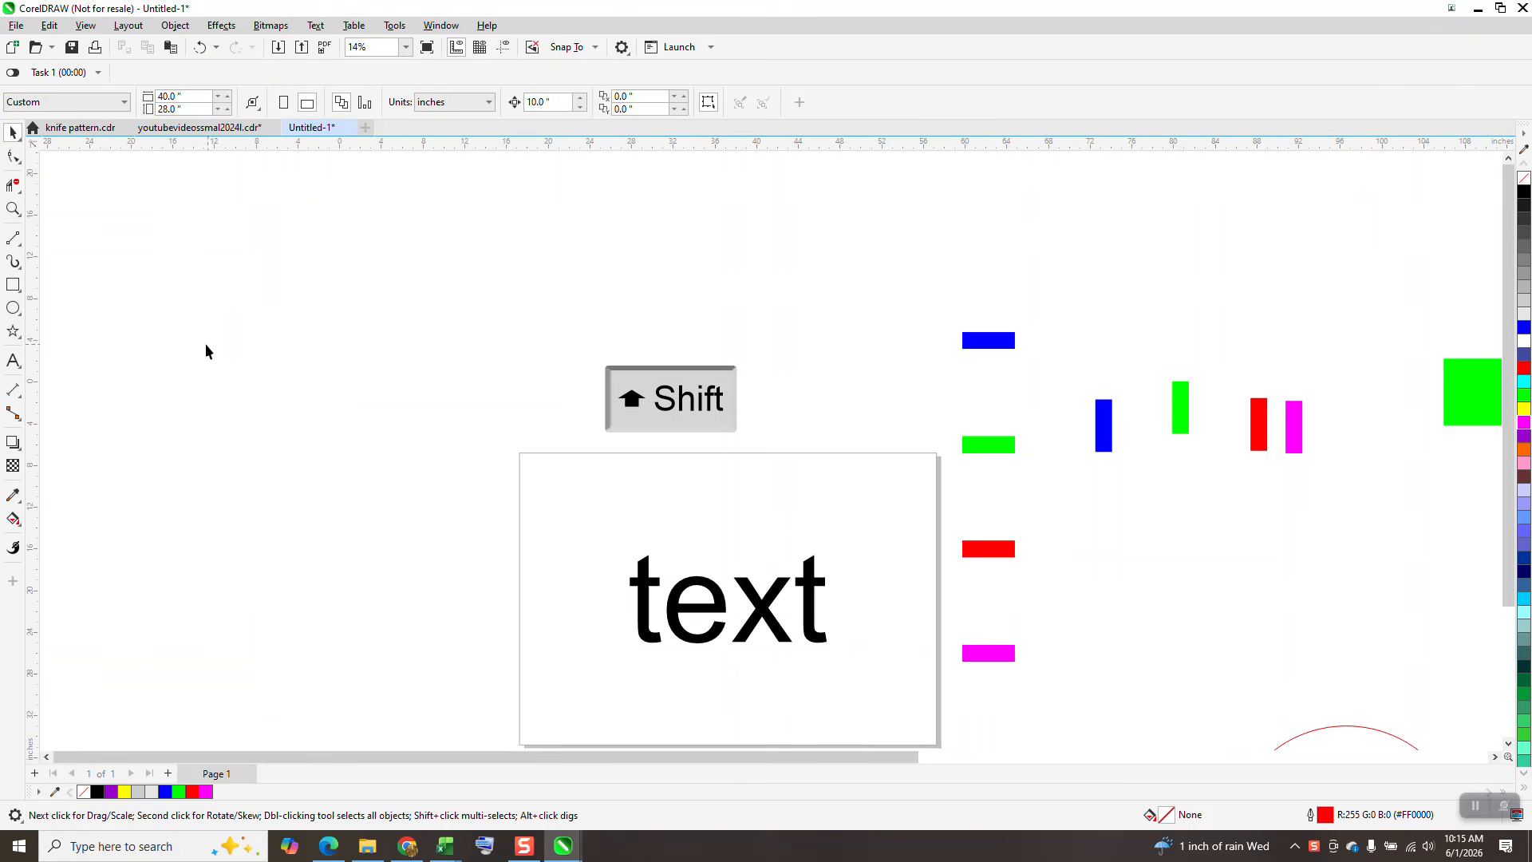
Step: Create a page-size rectangle, fill it with yellow, and delete it
double_click(13, 285)
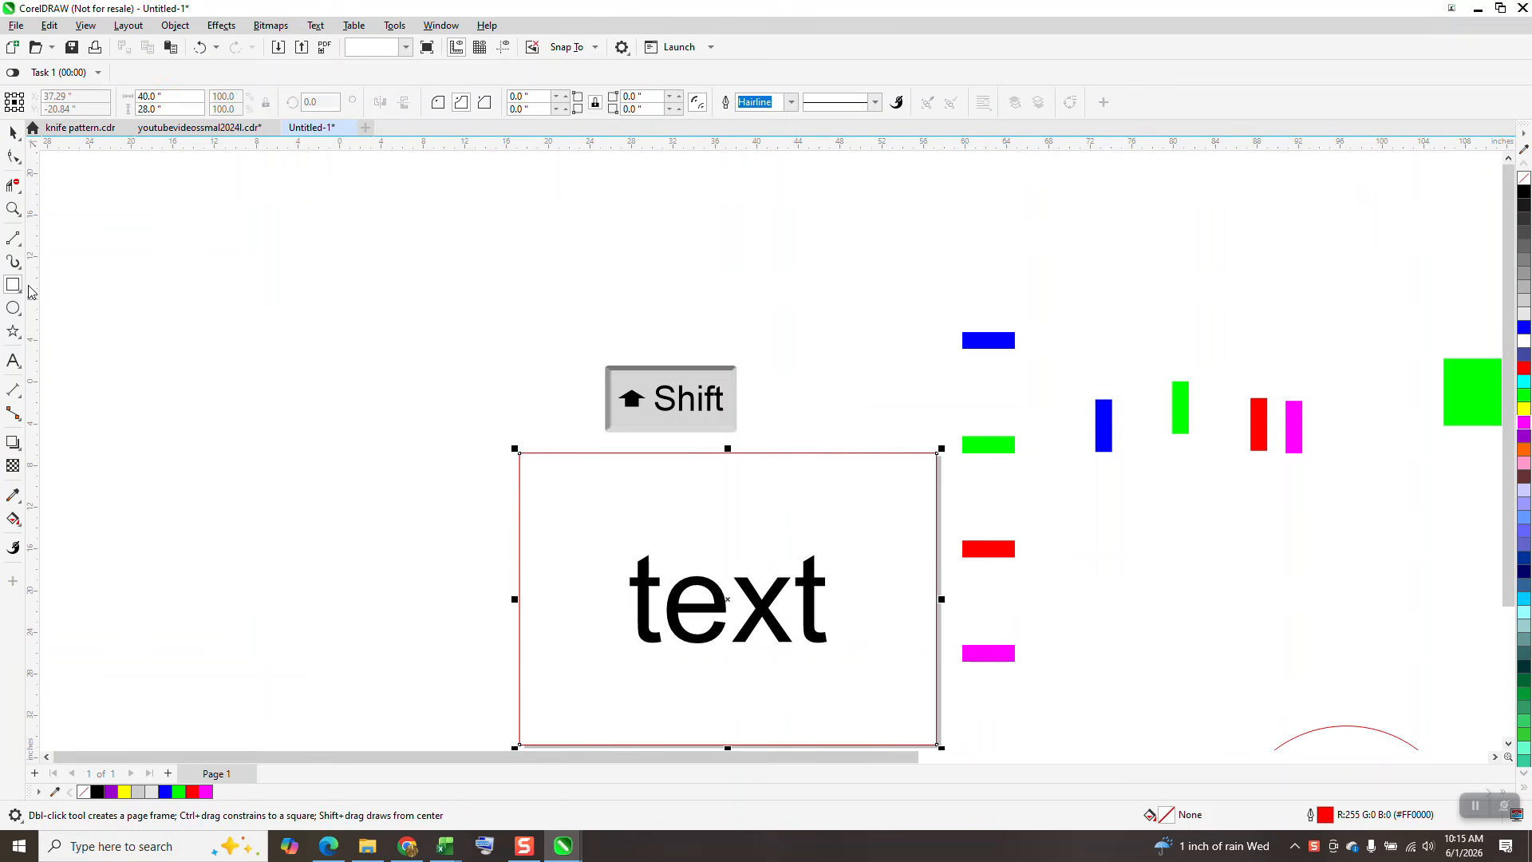
click(1523, 410)
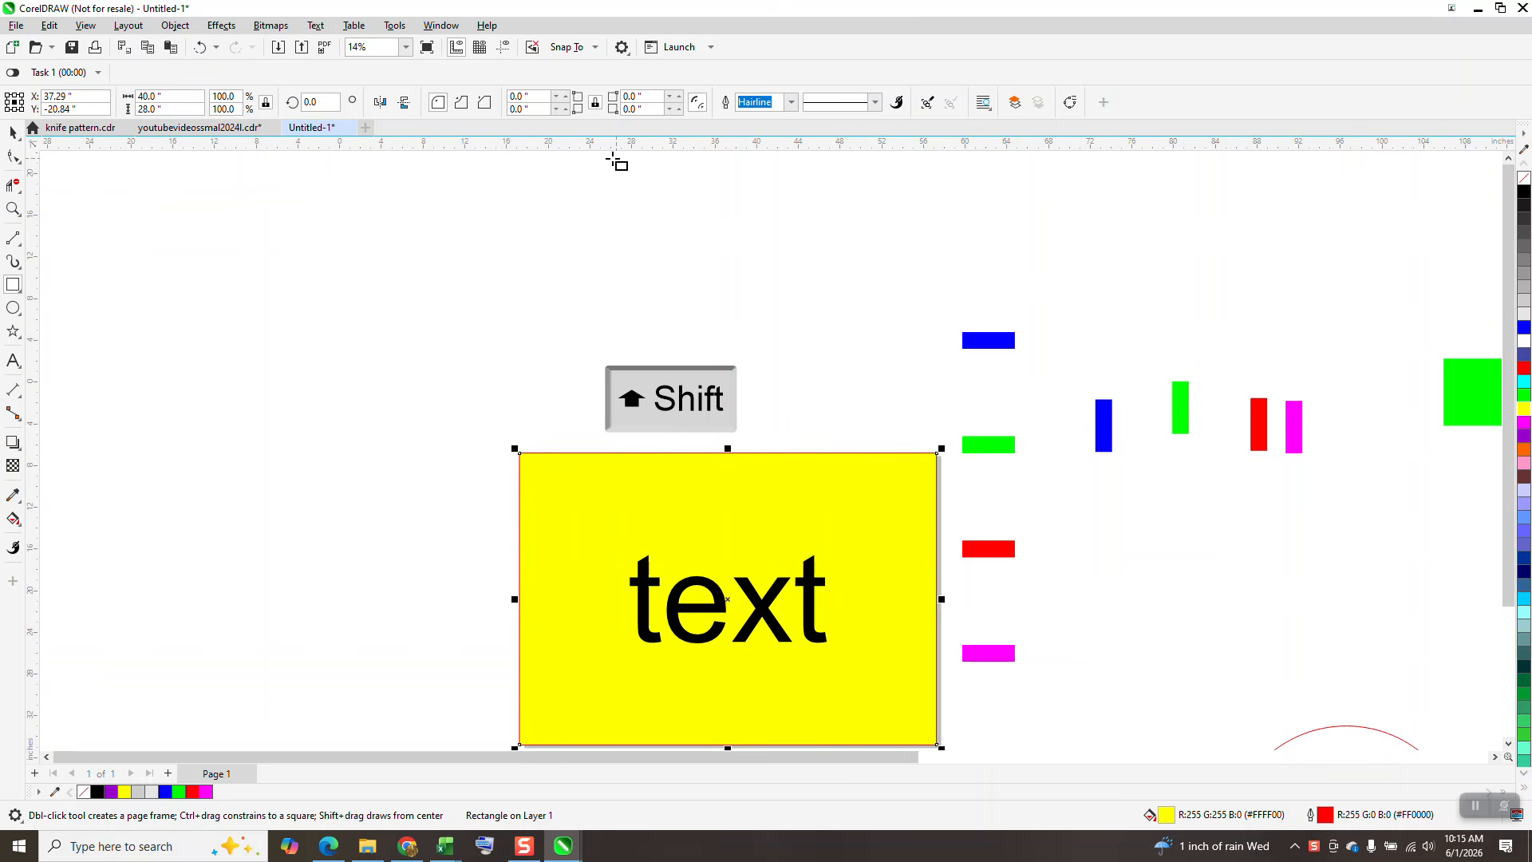
key(Delete)
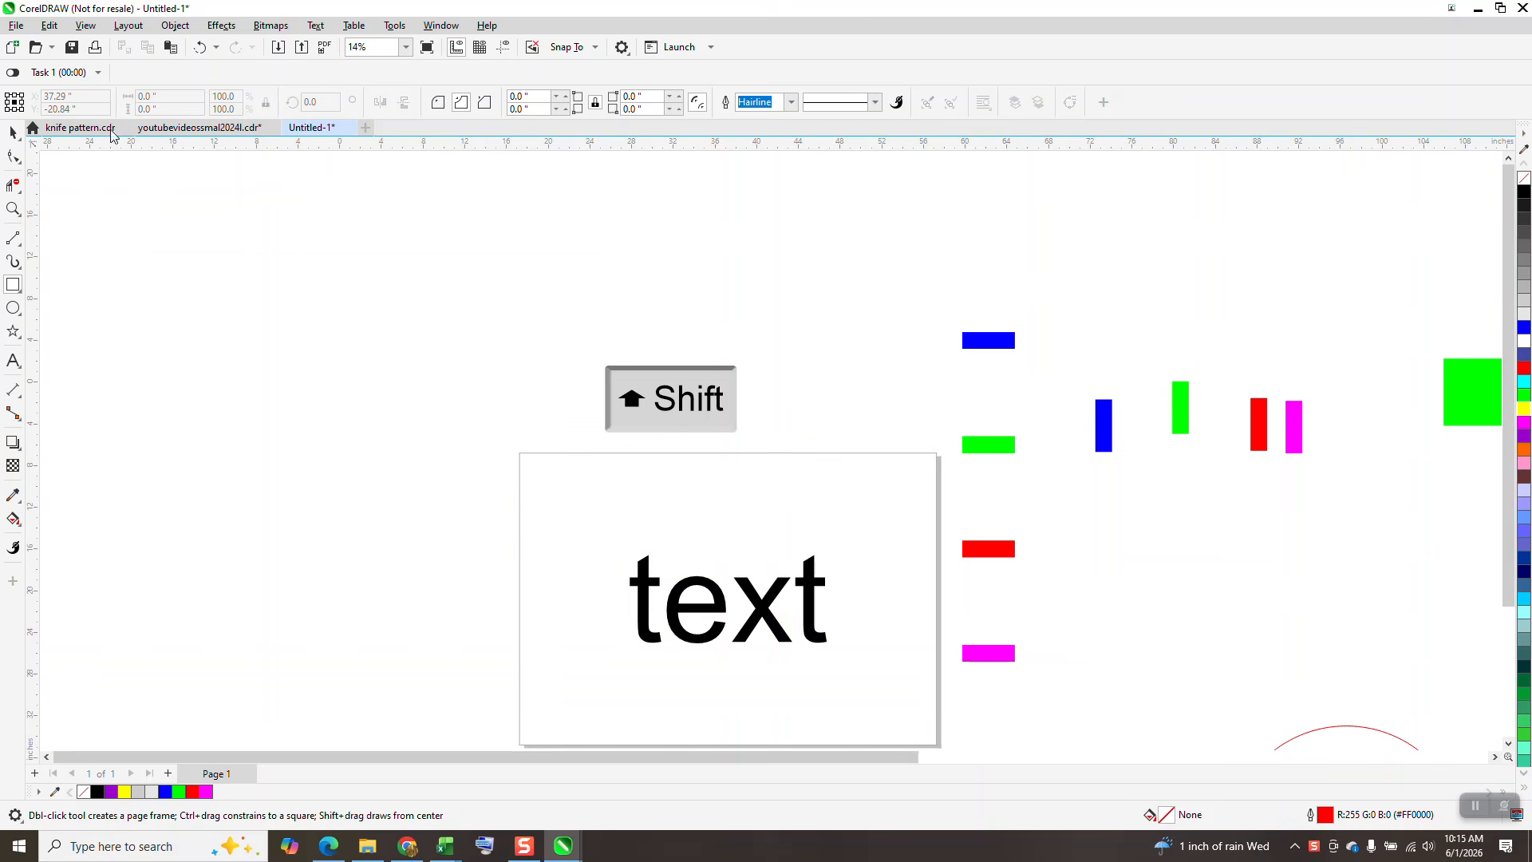
click(13, 133)
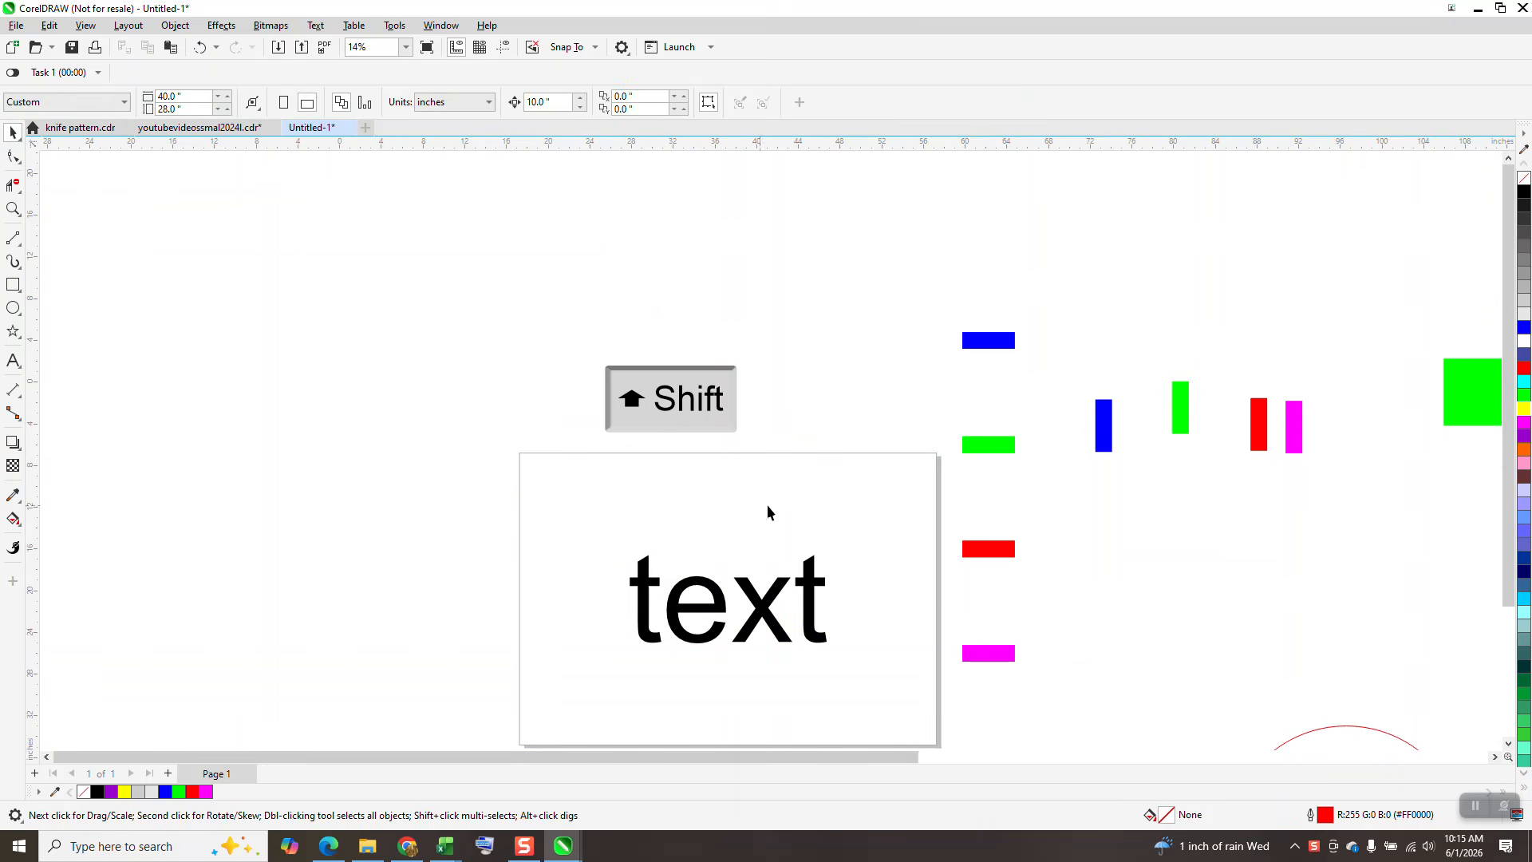
Step: Create a rectangle that exactly frames the "text" object's bounds and deselect it
click(810, 608)
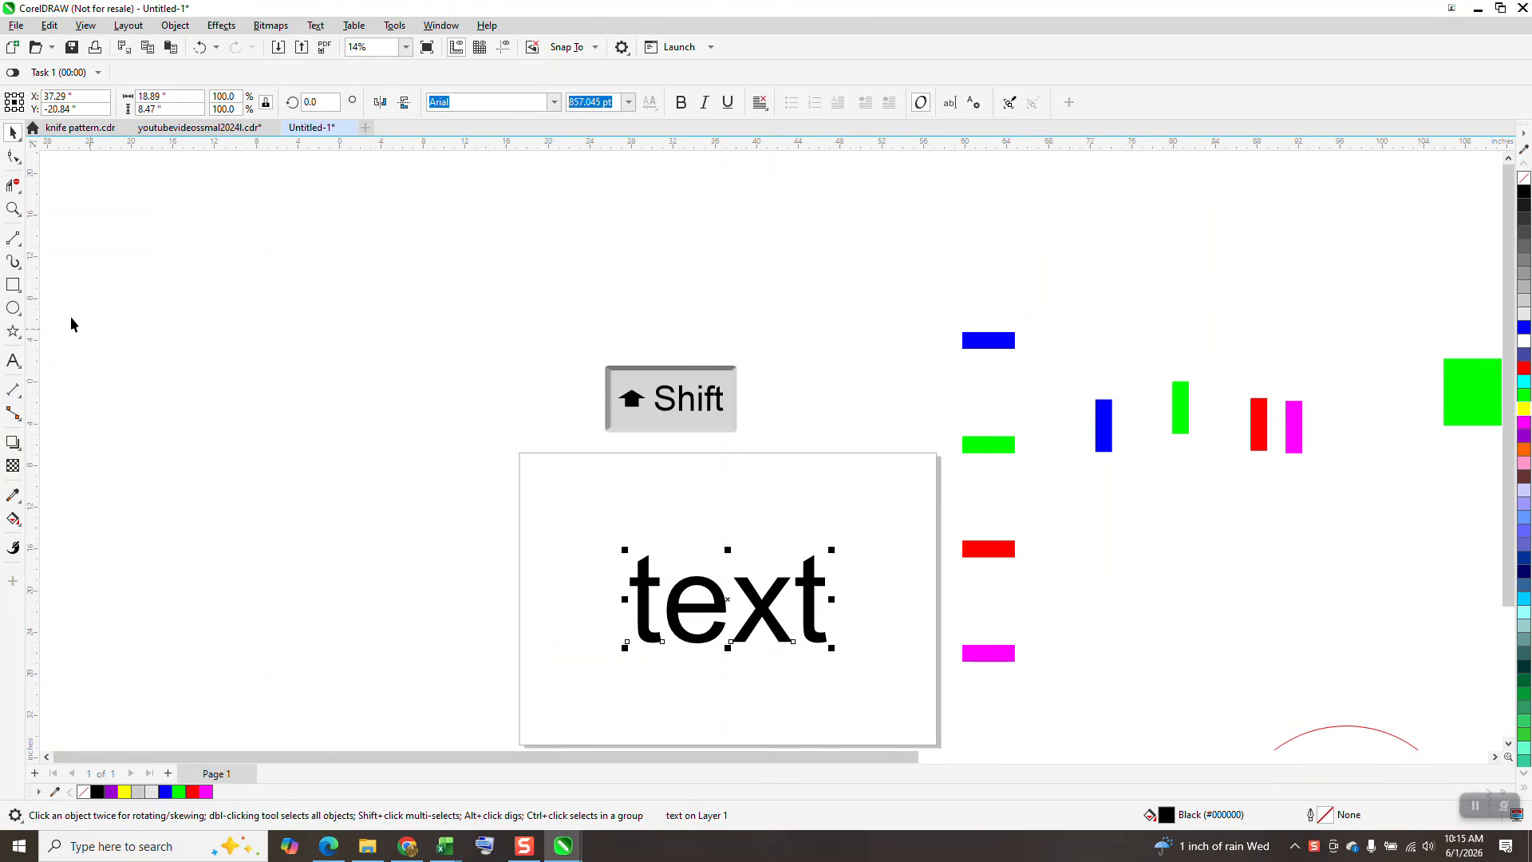
click(15, 291)
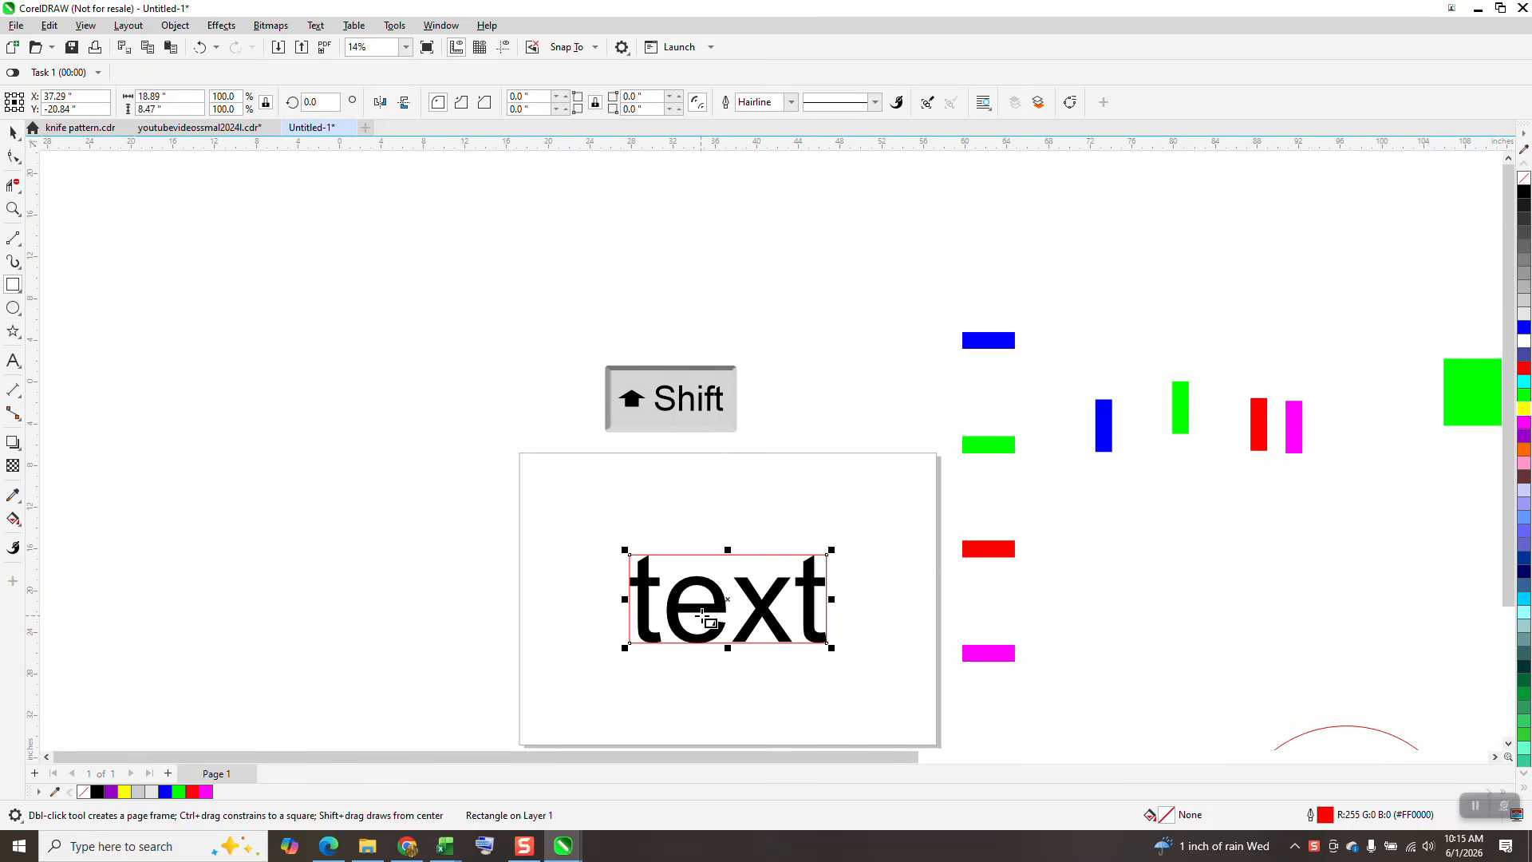
click(15, 132)
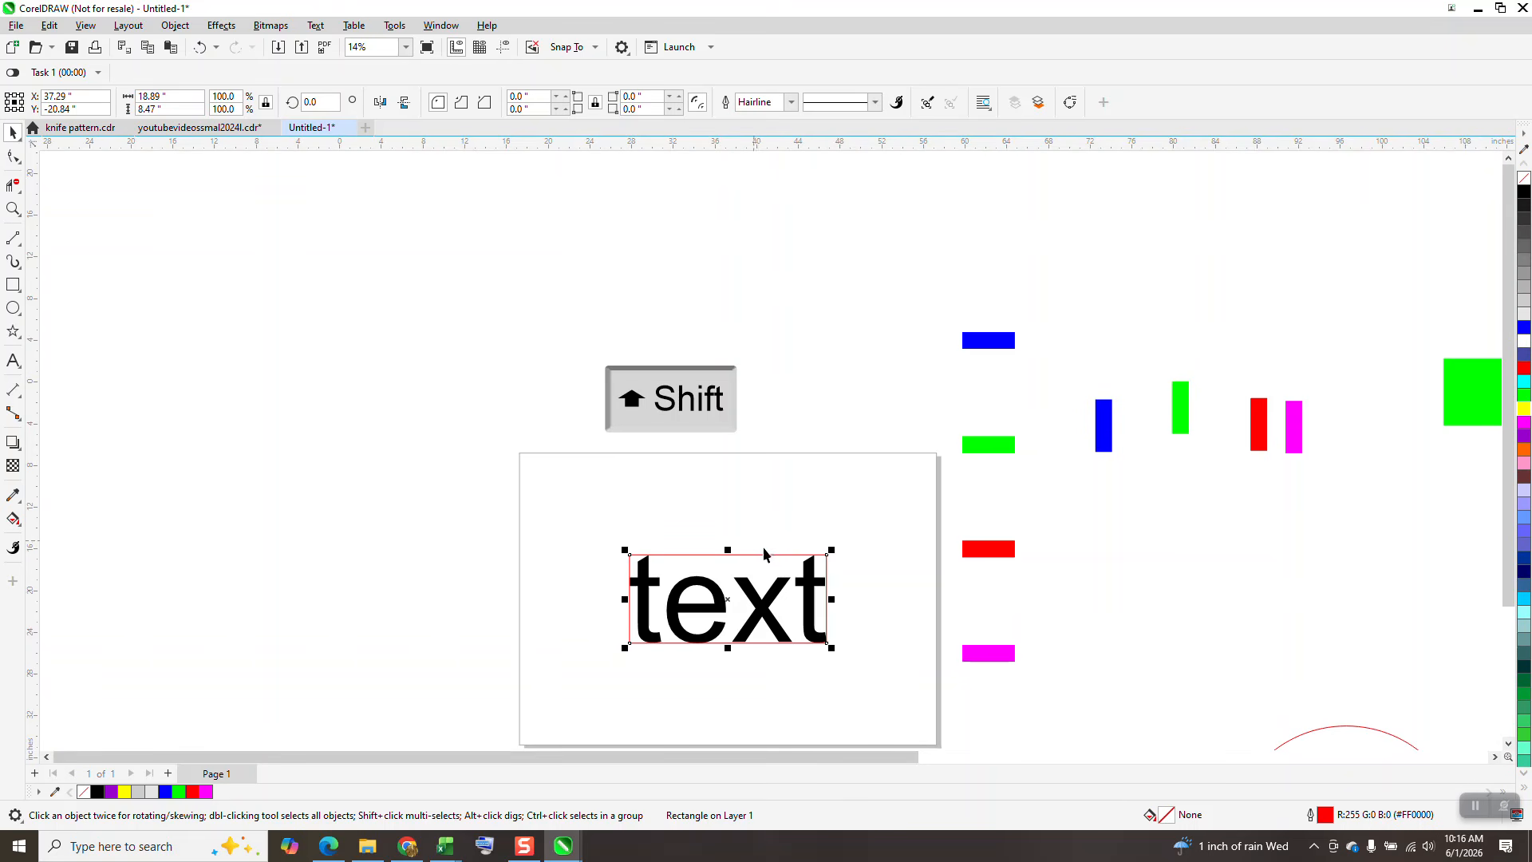
scroll(741, 554, down, 1)
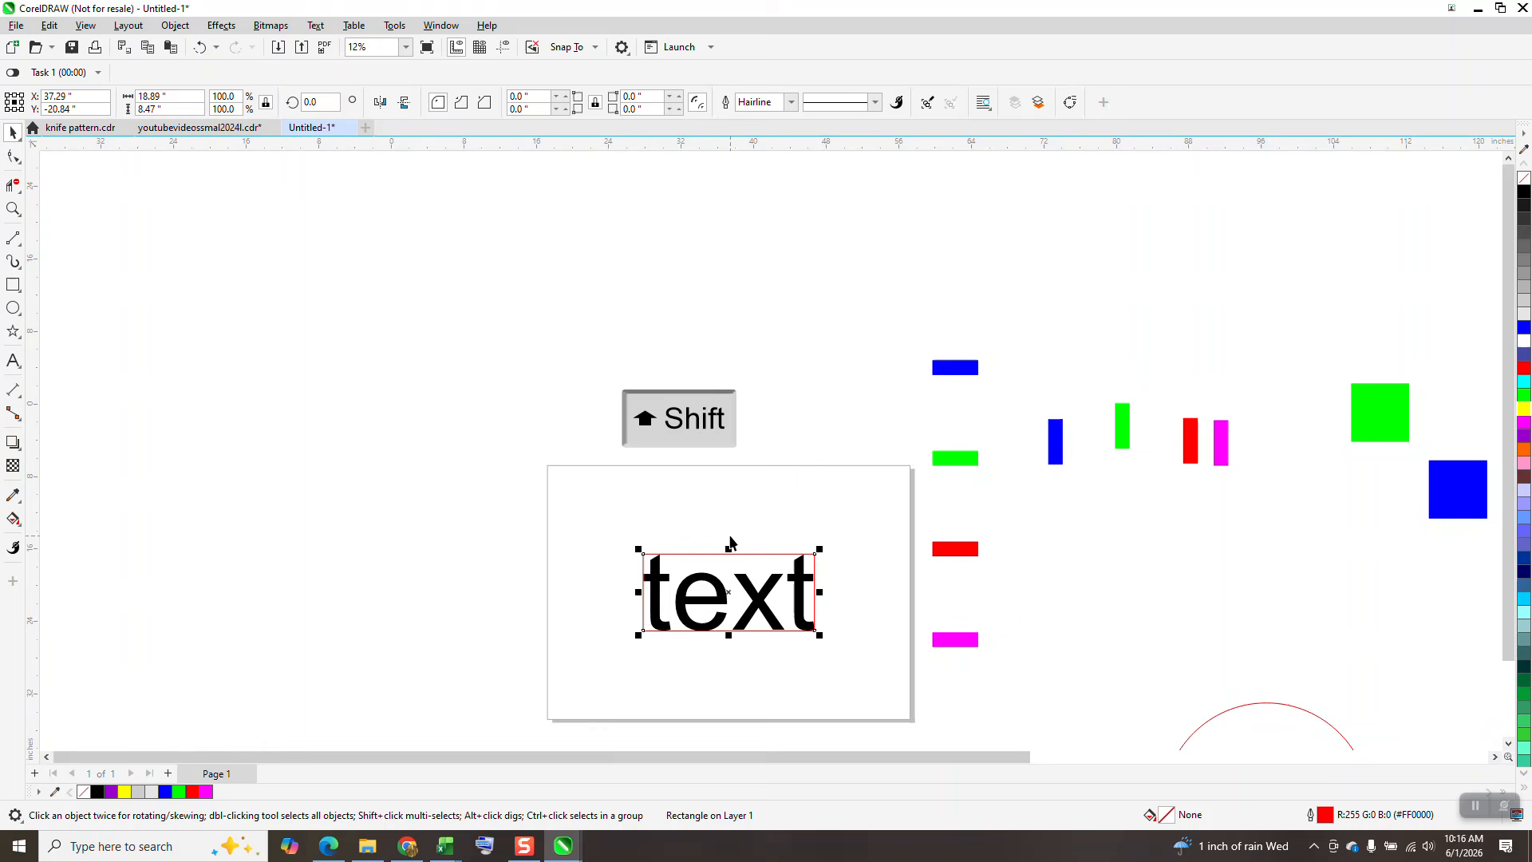
click(760, 515)
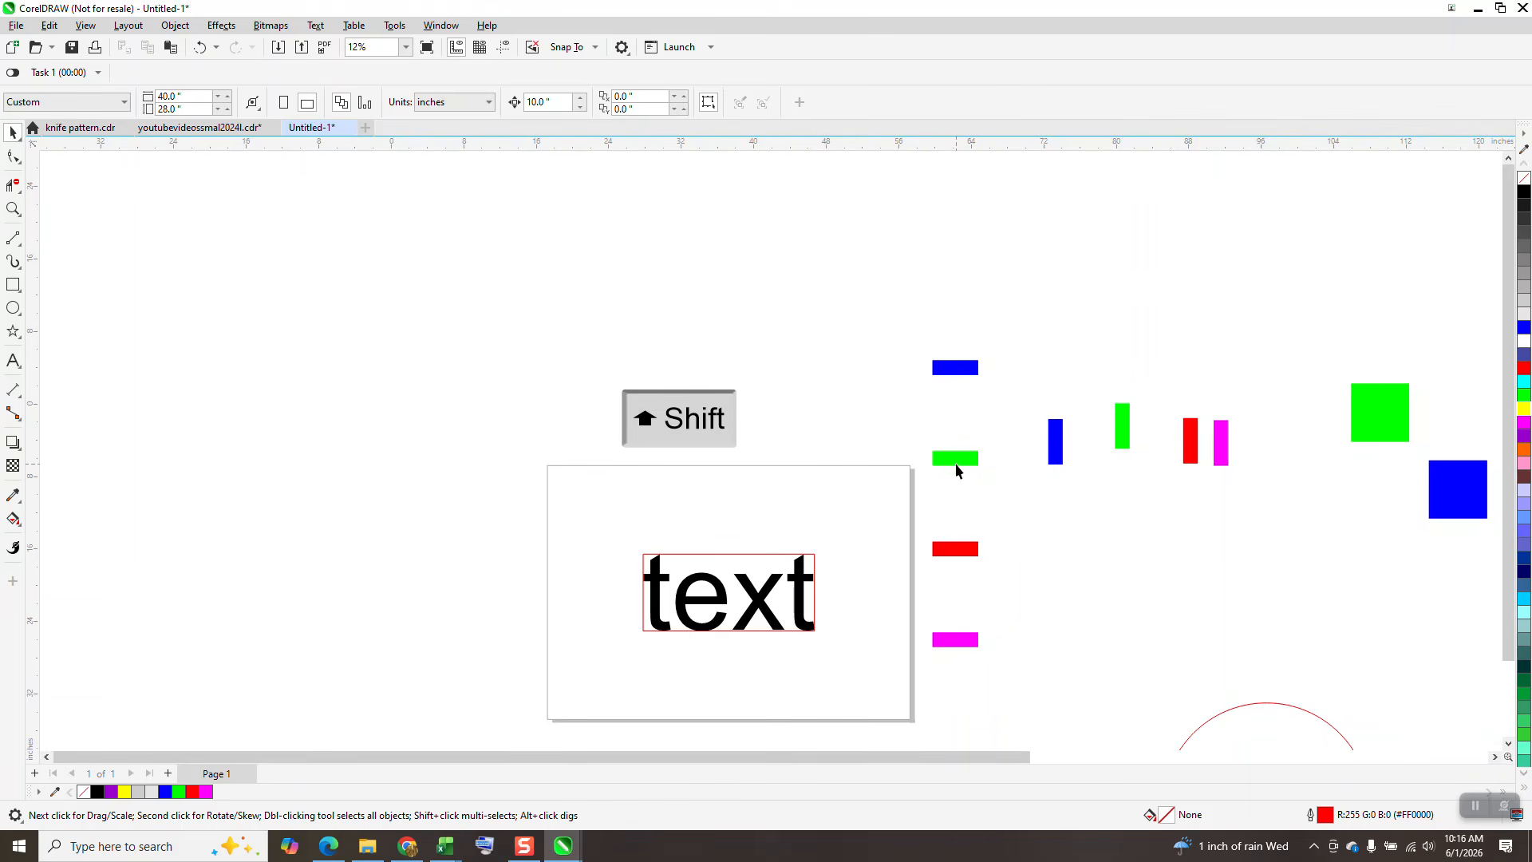
Step: Place shifted copies of the green and red horizontal bars and delete the two originals
drag(957, 460, 959, 428)
right_click(959, 428)
drag(950, 549, 943, 532)
right_click(943, 531)
click(964, 551)
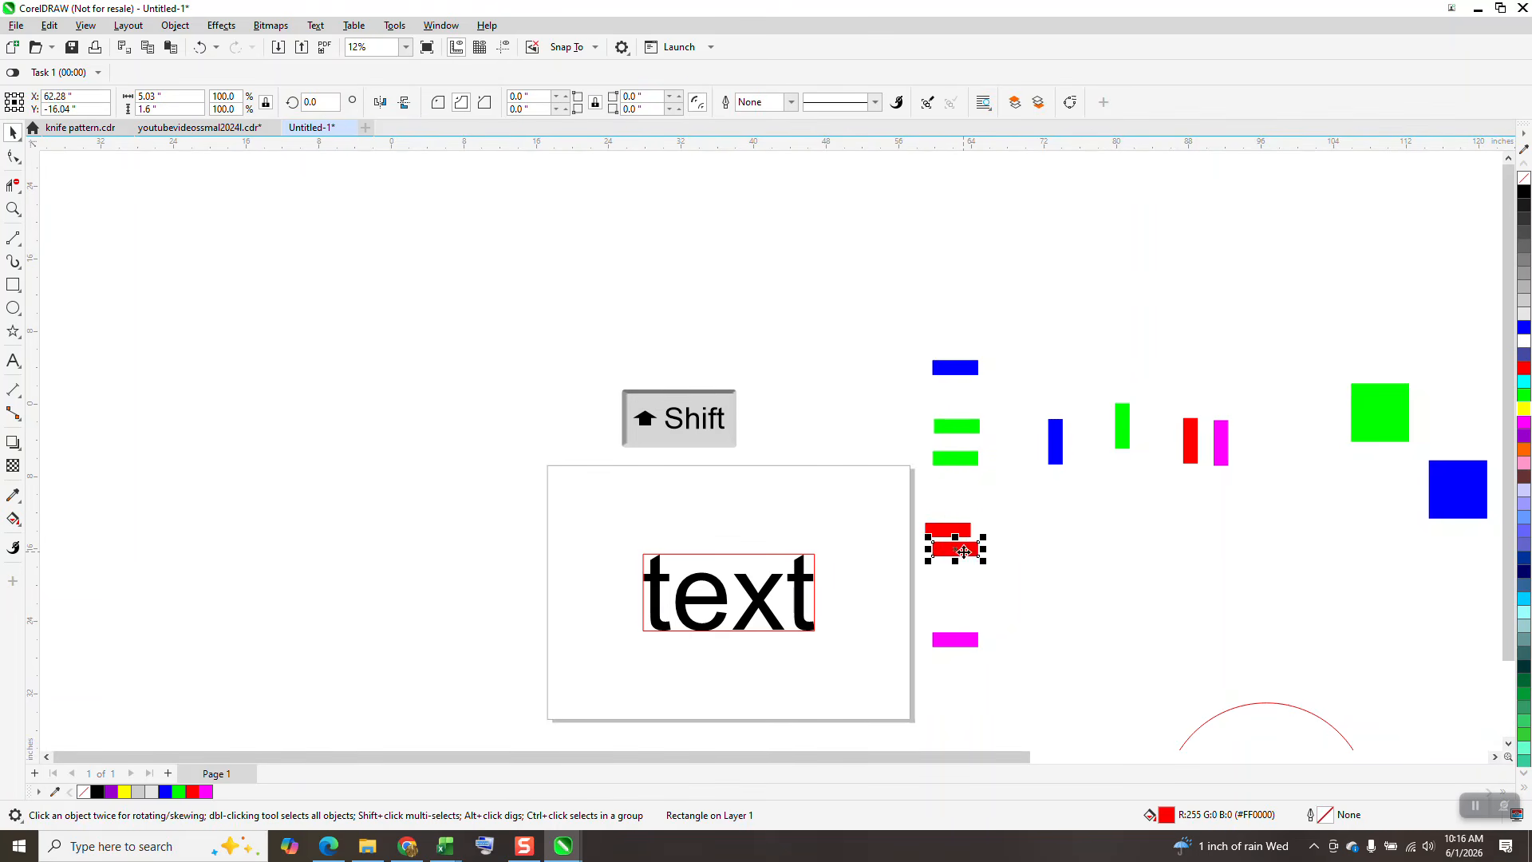
key(Delete)
click(959, 459)
key(Delete)
Step: Offset the horizontal magenta bar slightly and align the four stacked bars by their left edges
click(963, 373)
key(Delete)
click(961, 641)
key(Delete)
drag(974, 639, 997, 632)
drag(889, 331, 1037, 707)
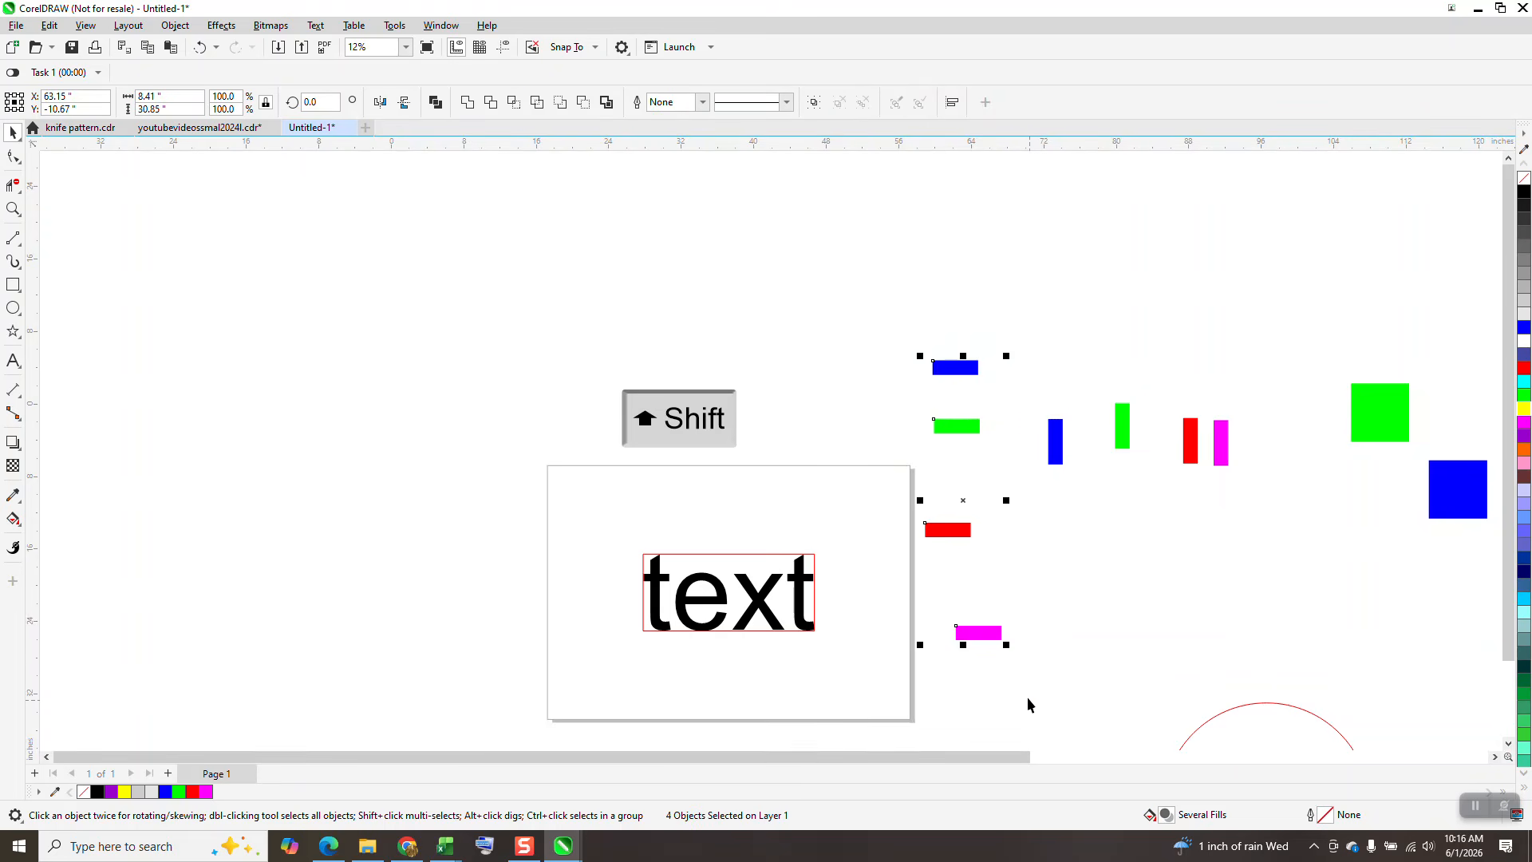
key(l)
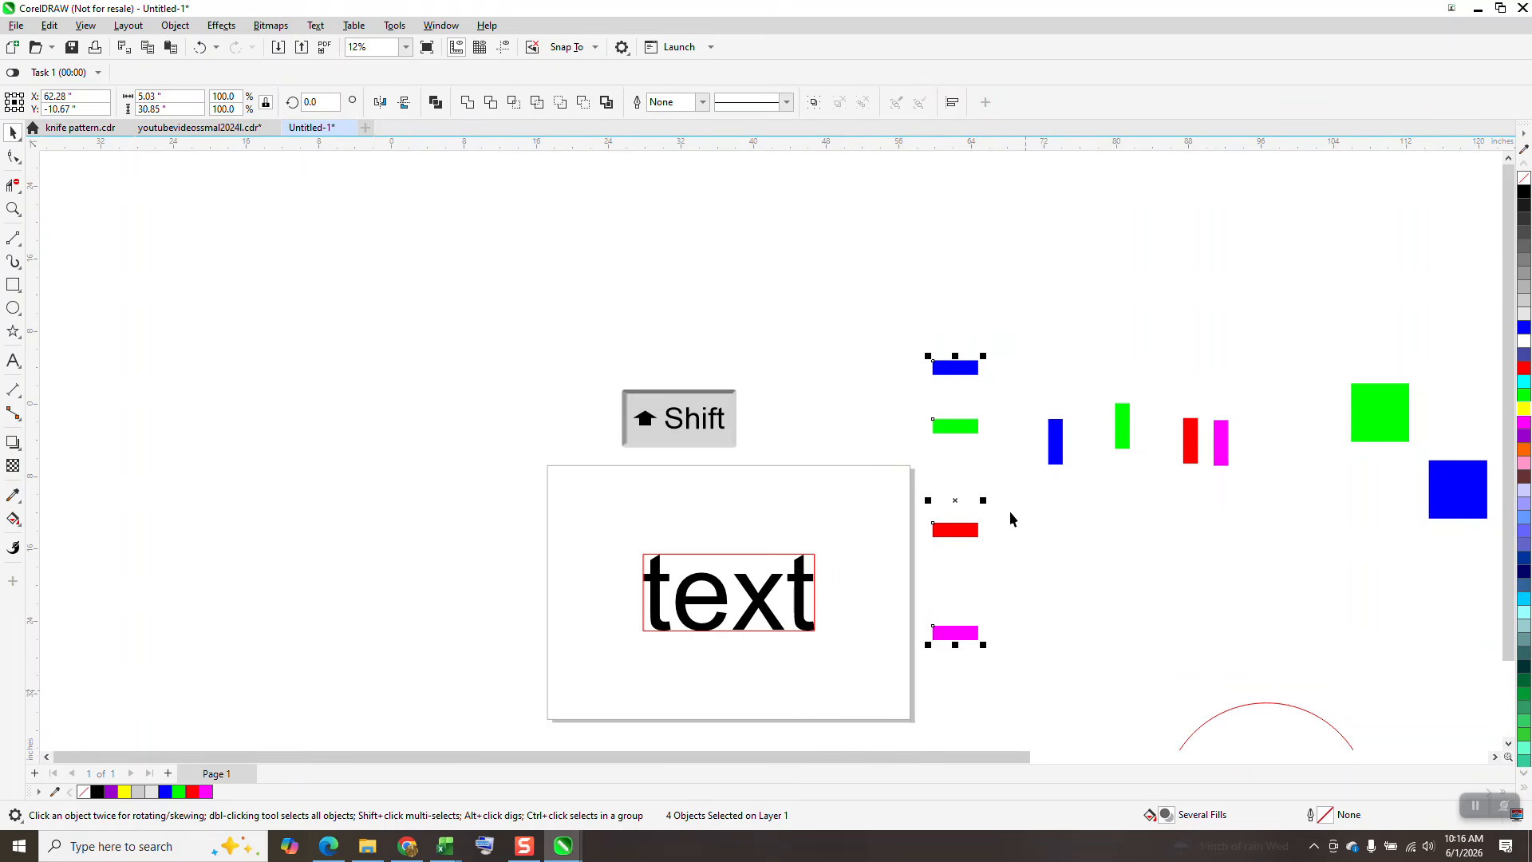
Step: Move the horizontal red bar down and distribute the four stacked bars evenly in the vertical direction
click(967, 531)
drag(971, 536, 969, 580)
drag(912, 348, 1013, 685)
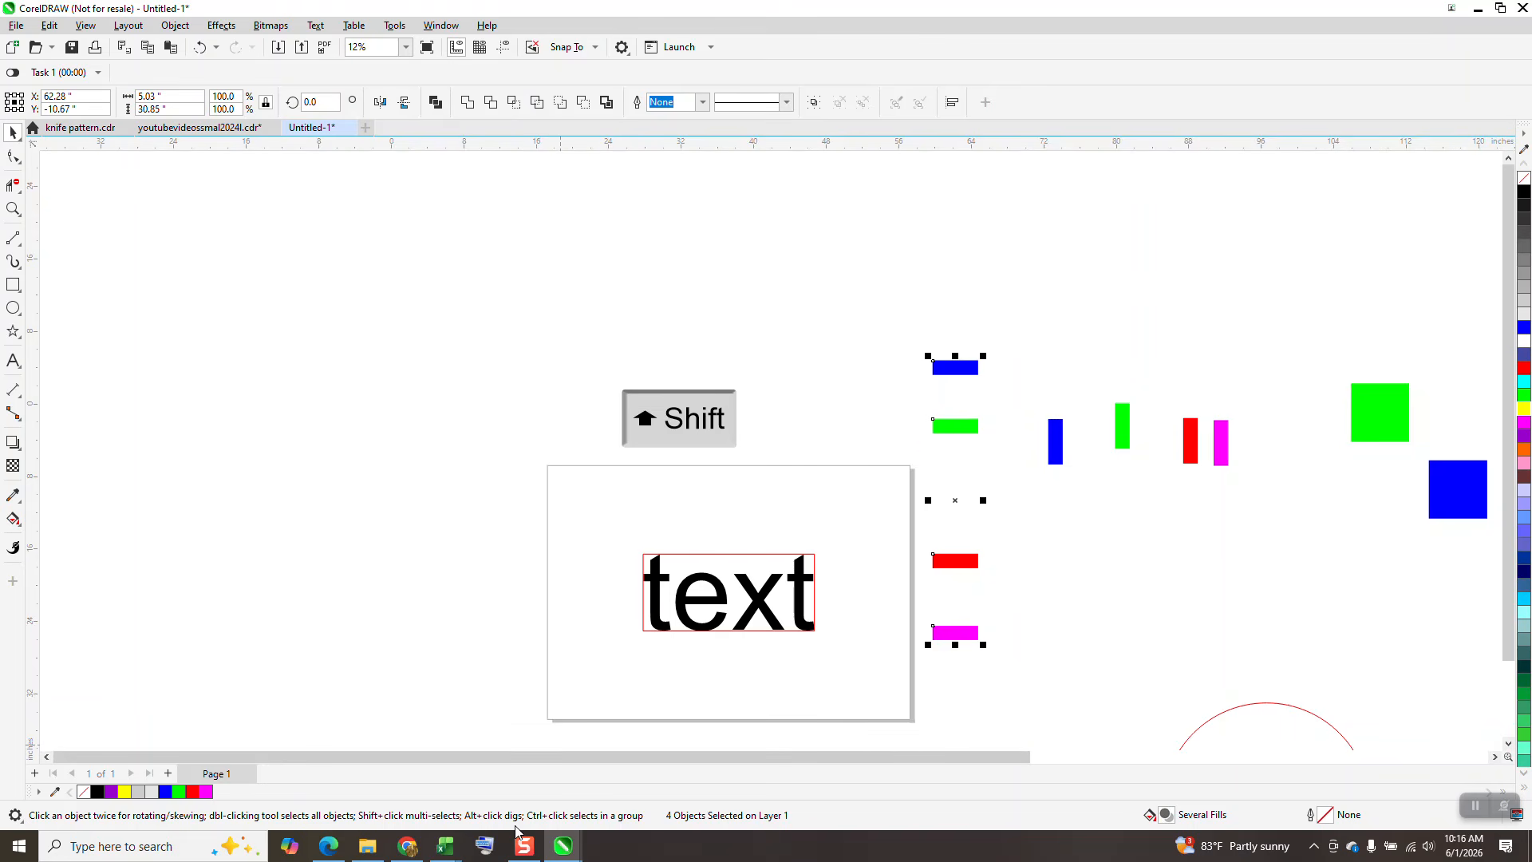
key(shift+e)
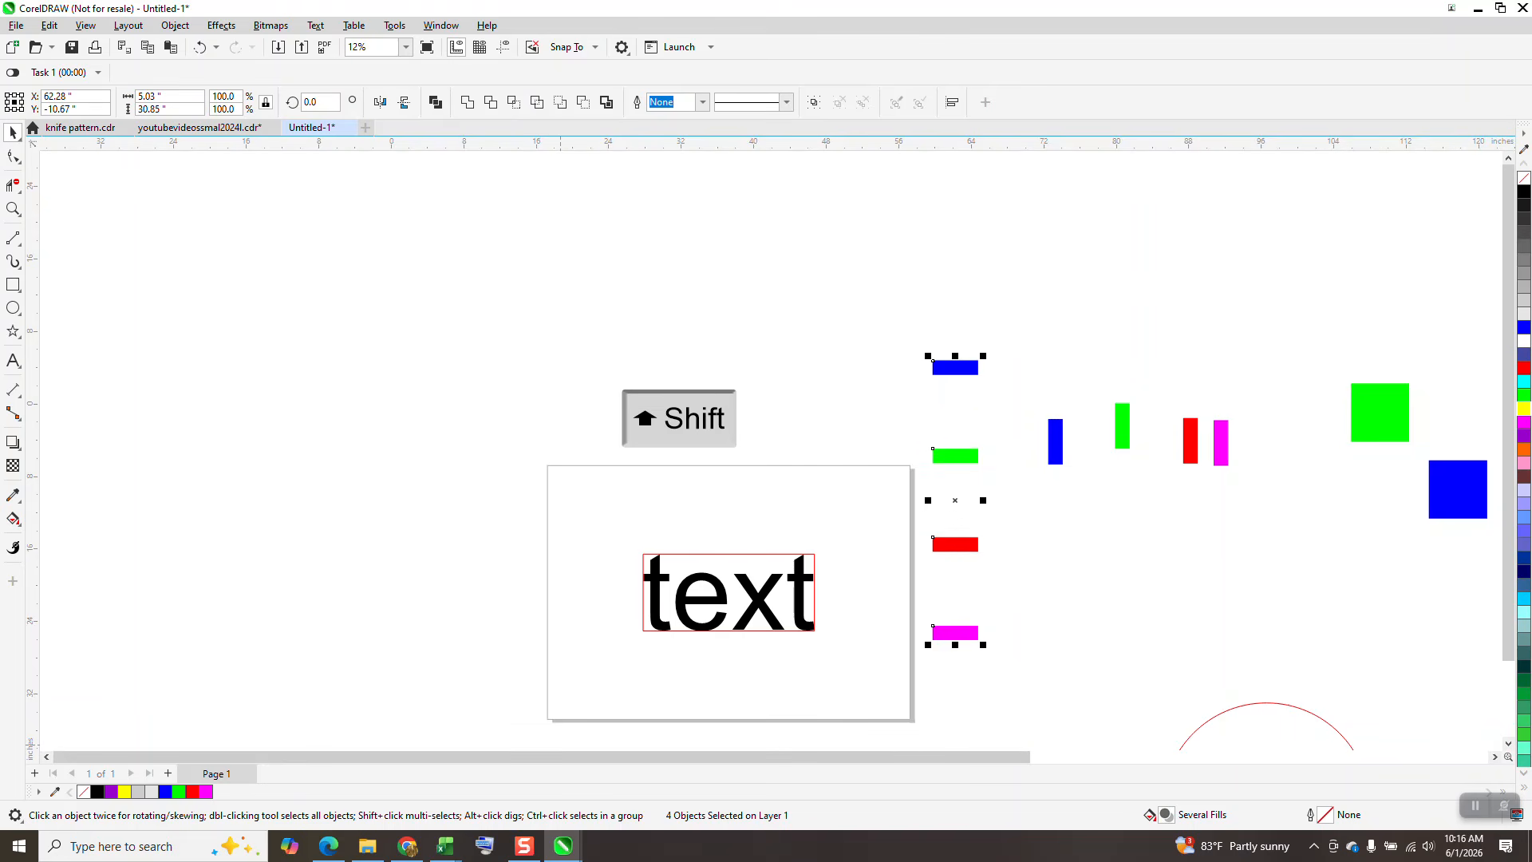
mouse_move(1233, 846)
click(680, 284)
Step: Align the four vertical bars by their bottom edges and distribute them evenly in the horizontal direction
drag(1029, 359, 1246, 518)
key(b)
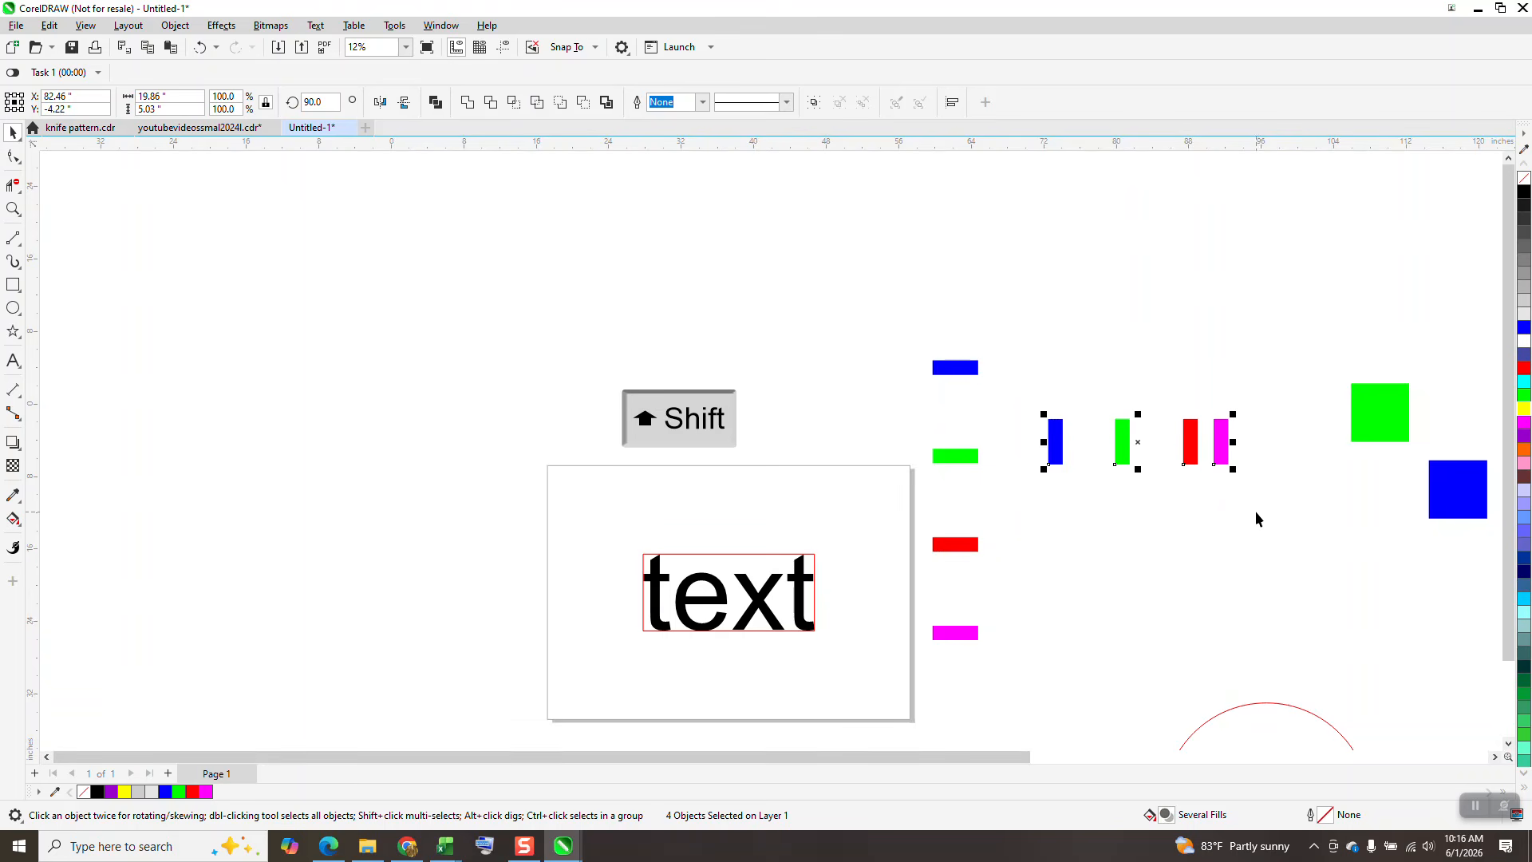
key(shift+e)
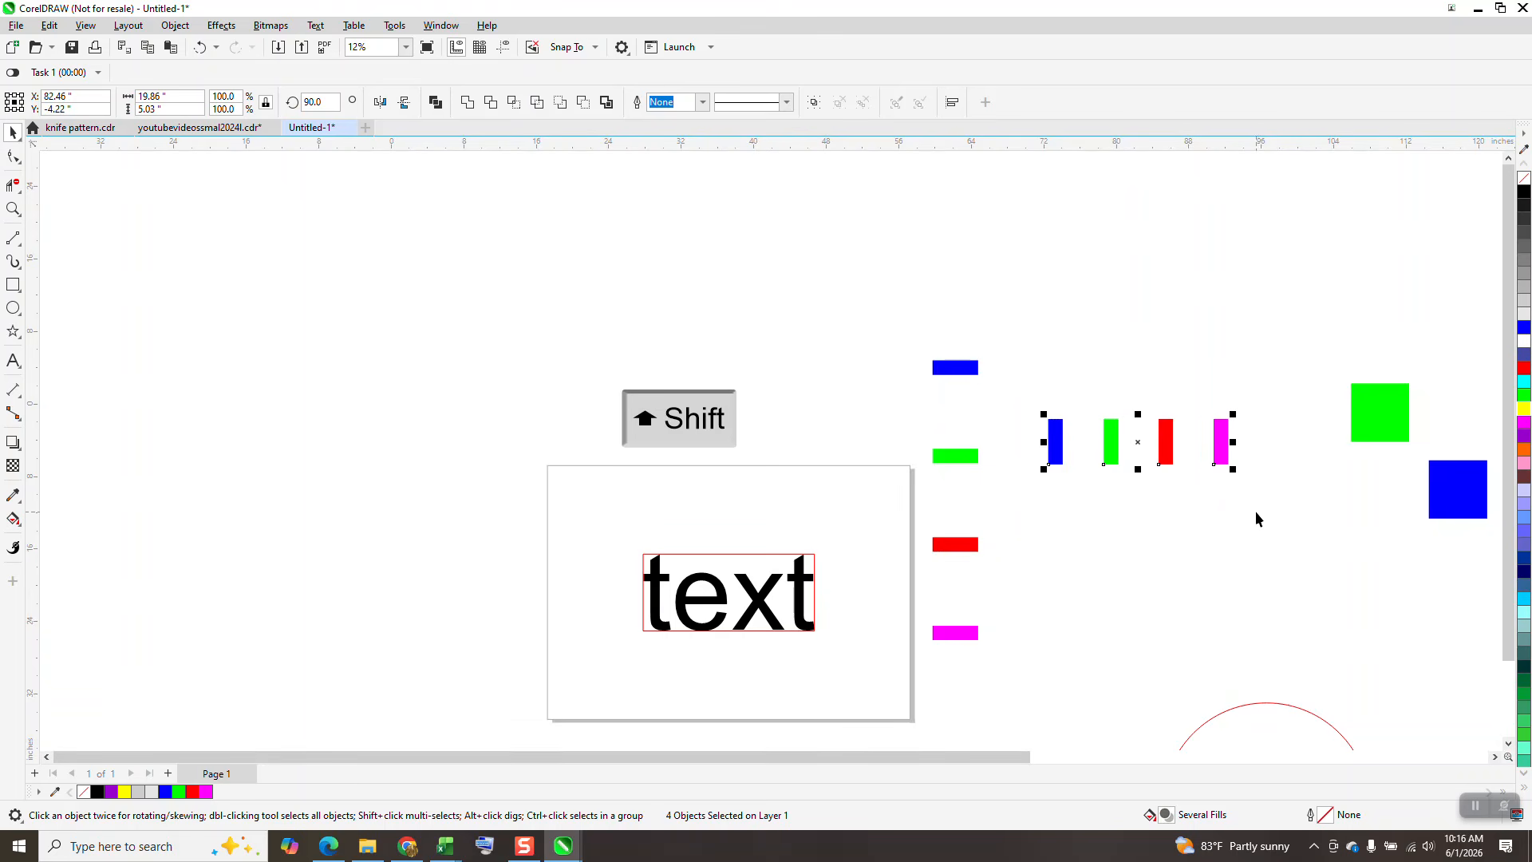
Step: Distribute the green, blue, red and magenta squares evenly in the horizontal direction
scroll(953, 460, down, 1)
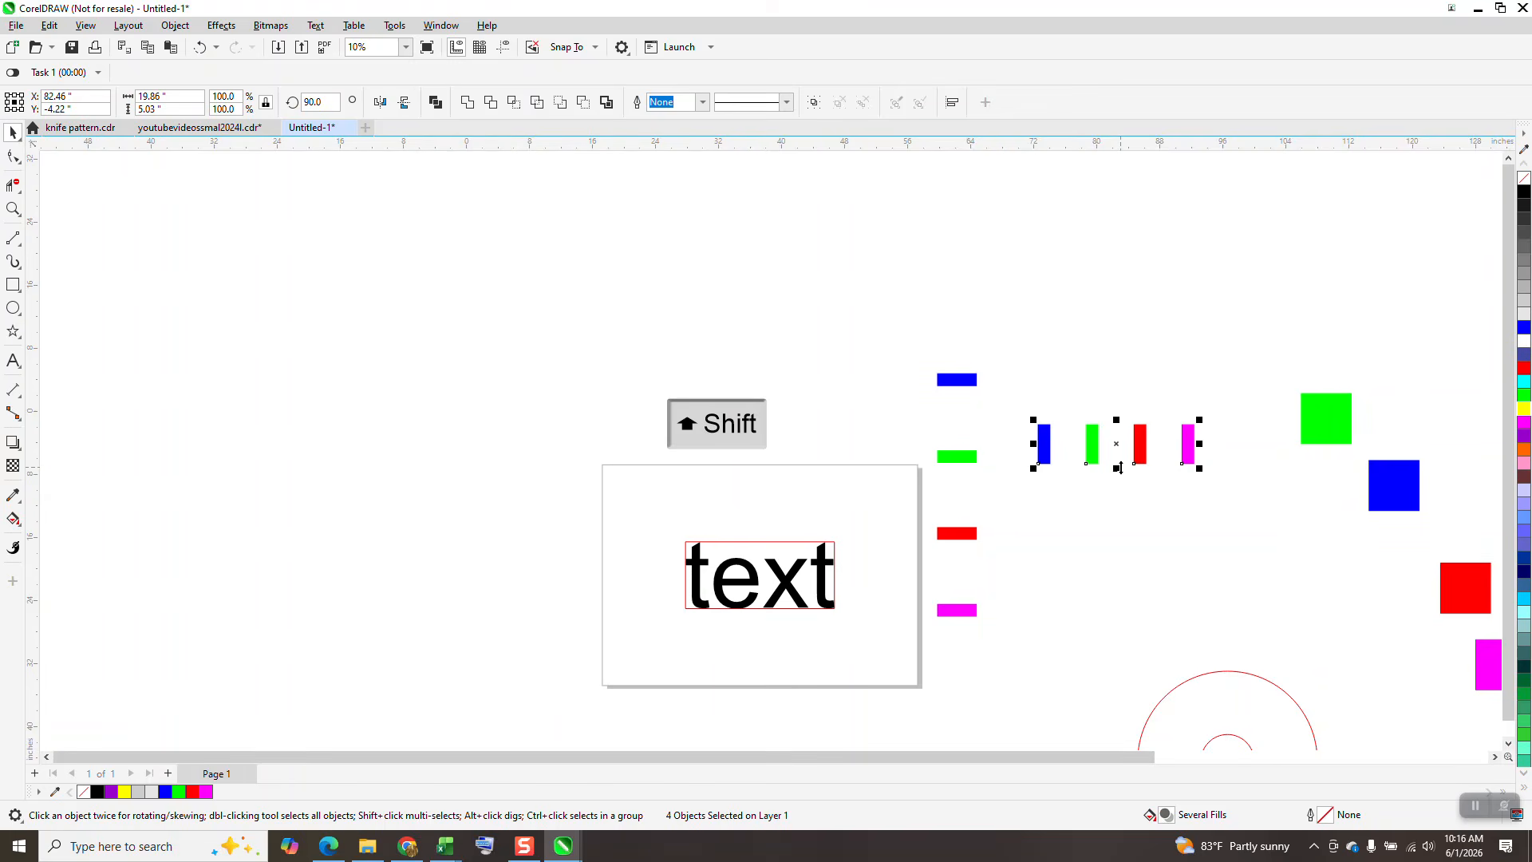
scroll(997, 393, down, 1)
drag(1163, 357, 1394, 615)
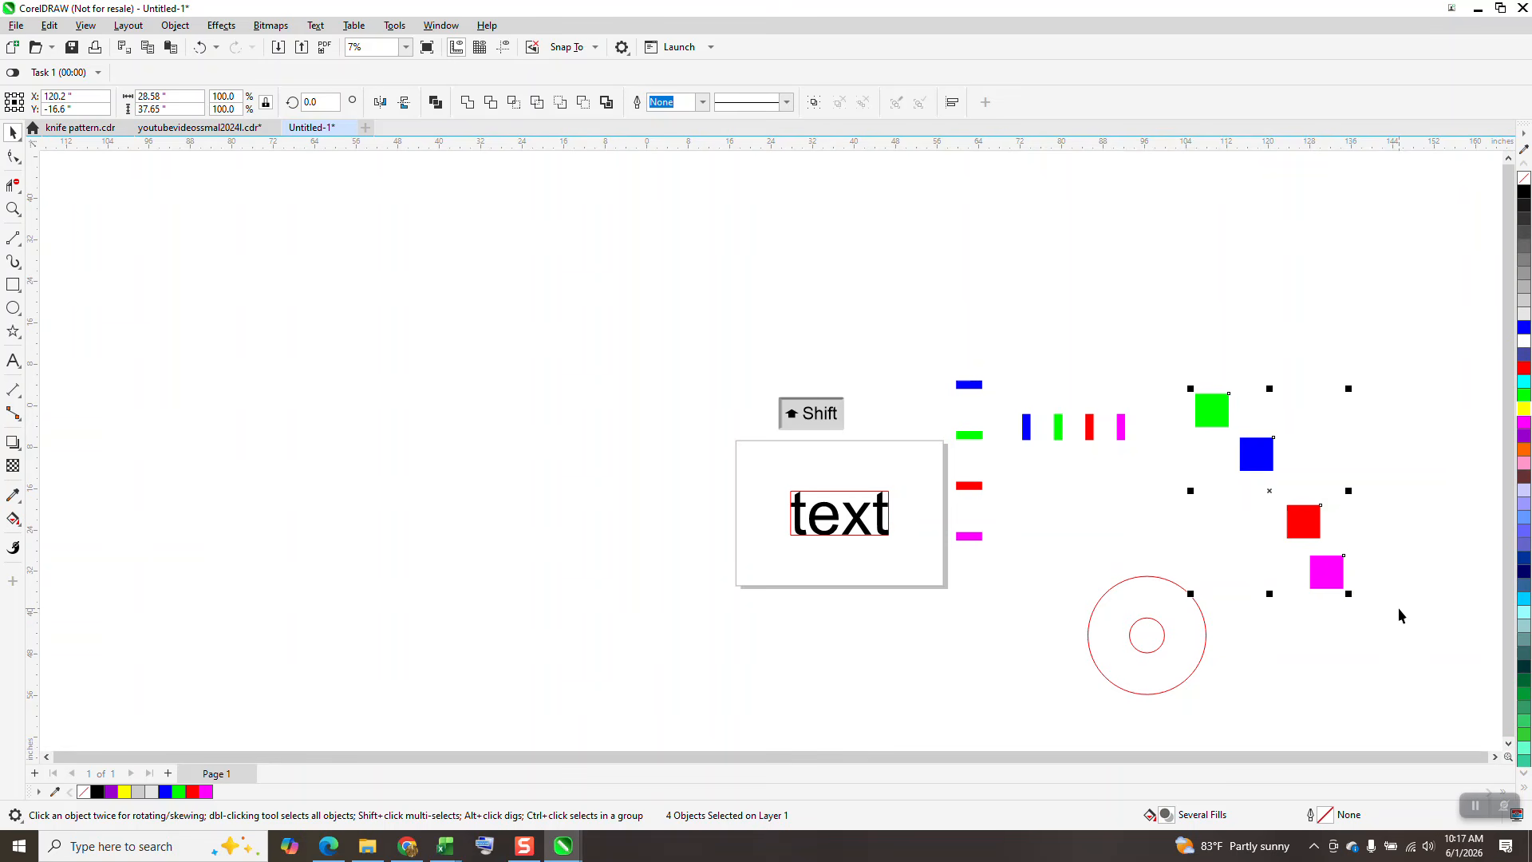
key(shift+e)
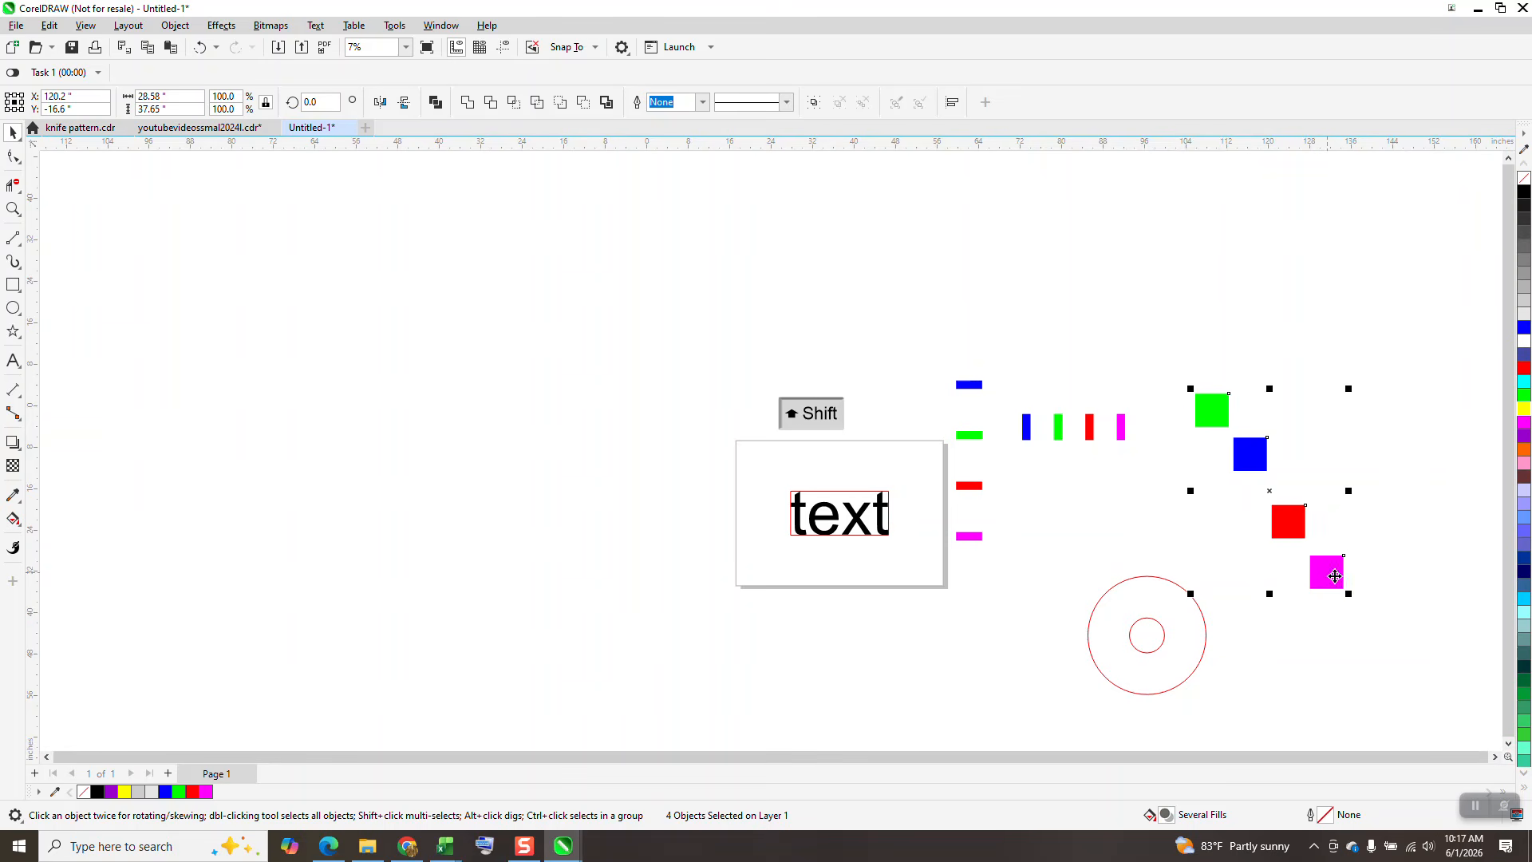
Step: Enlarge the inner circle proportionally from its centre to about 20 inches in diameter
click(13, 209)
drag(1073, 545, 1233, 708)
scroll(790, 420, down, 1)
click(13, 133)
click(778, 399)
click(773, 429)
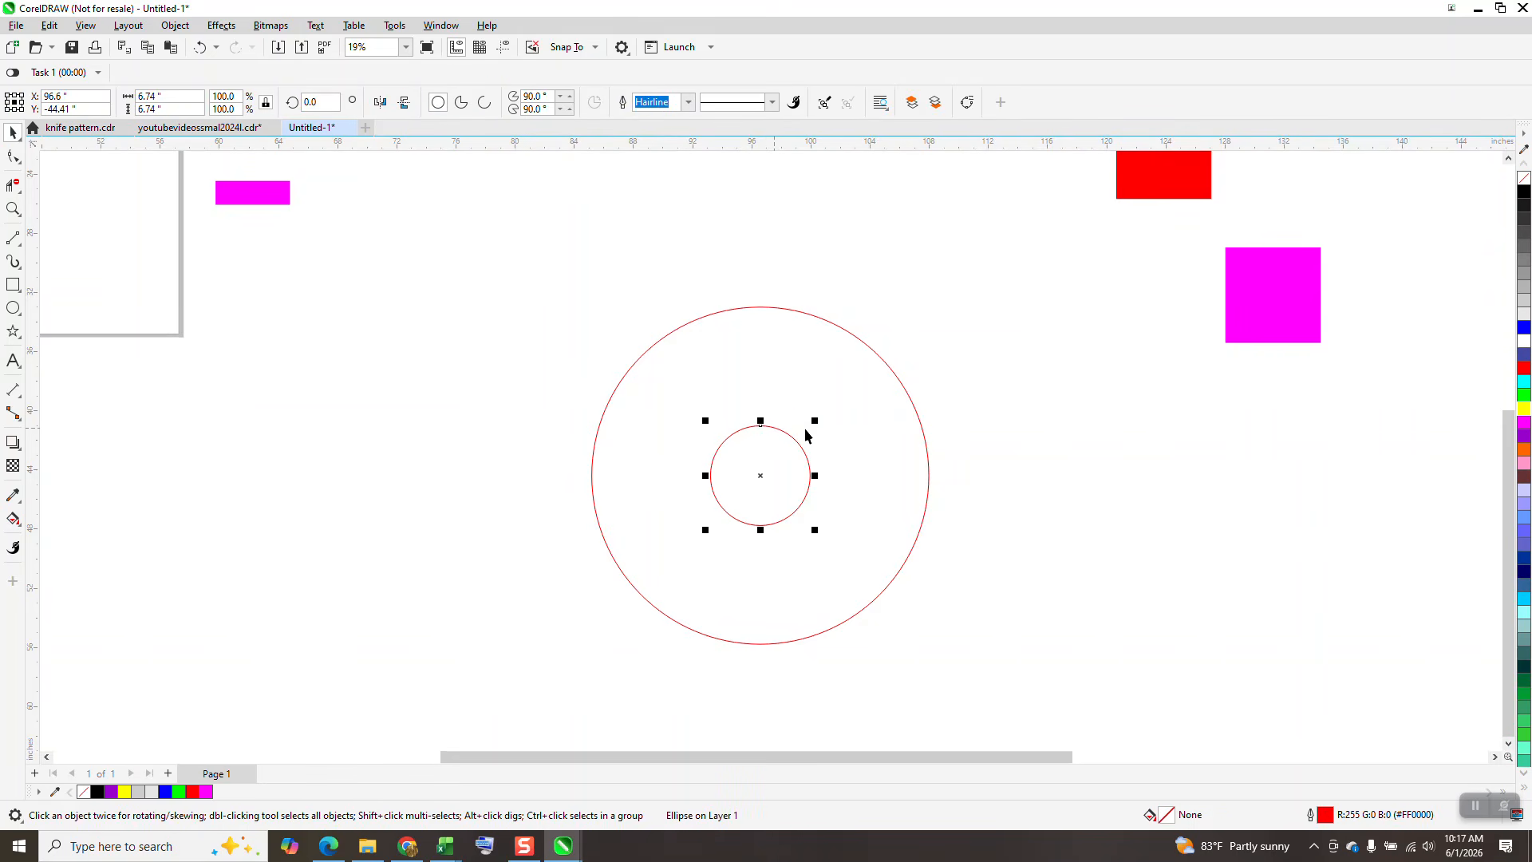
drag(812, 420, 886, 357)
key(ctrl+z)
drag(814, 420, 915, 285)
Step: Select the star for node editing and open the Corners docker
scroll(367, 248, down, 3)
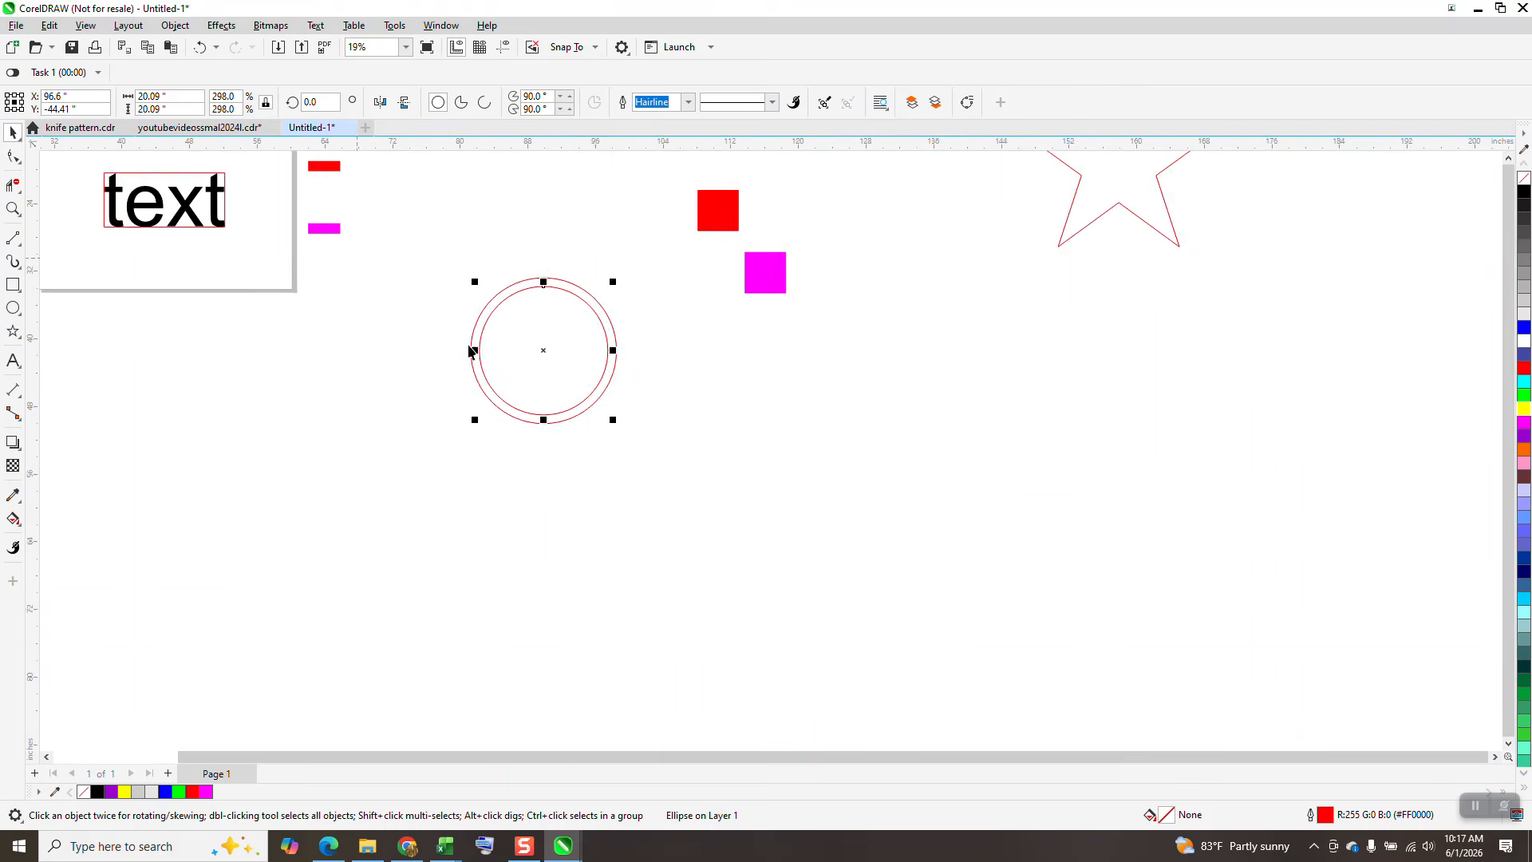
scroll(263, 369, down, 3)
key(z)
drag(935, 251, 1112, 438)
click(14, 156)
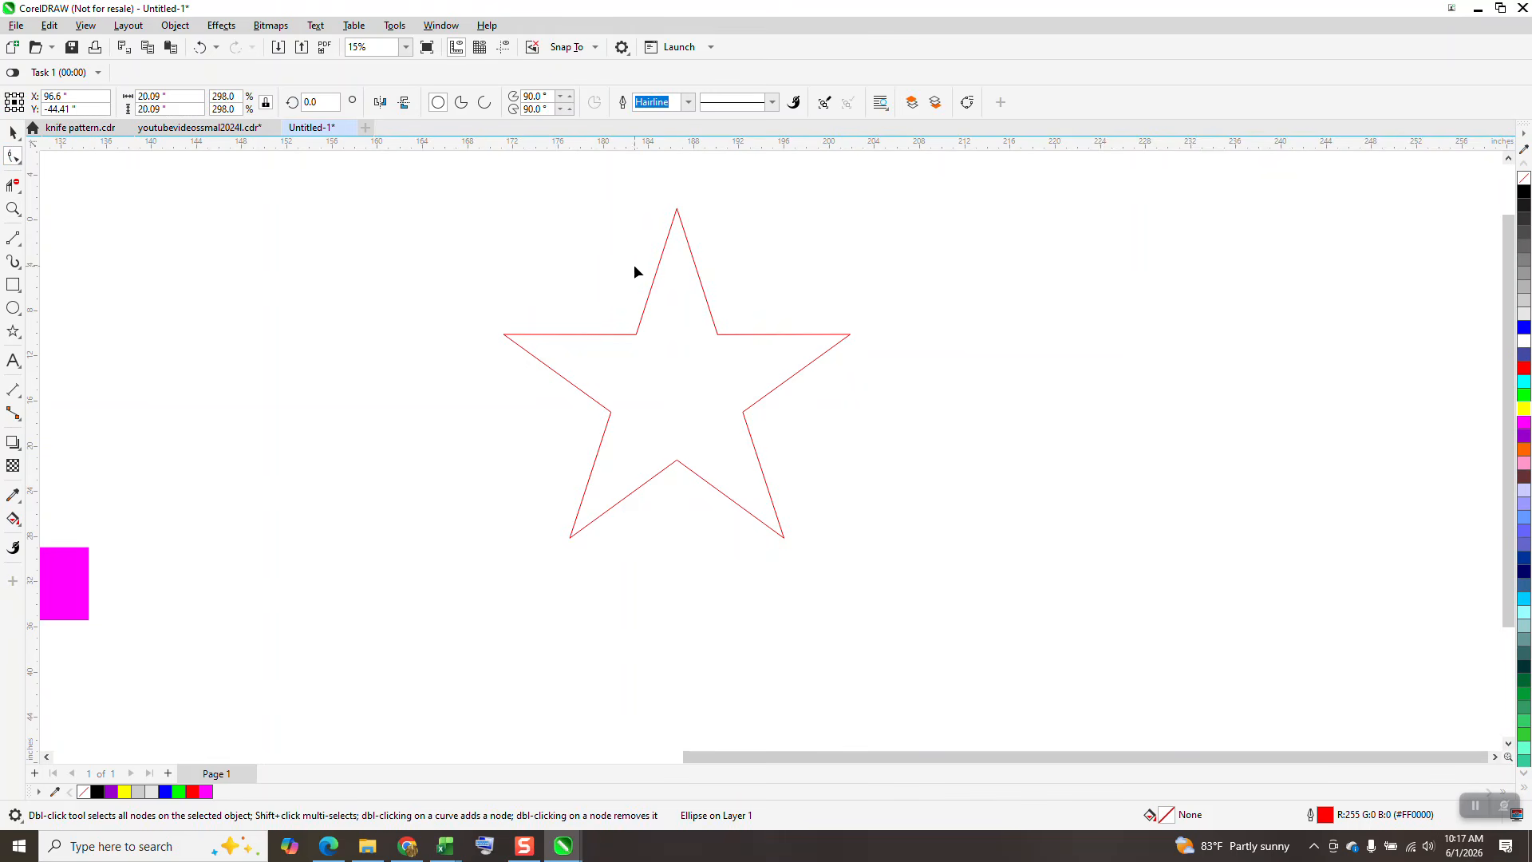
click(648, 302)
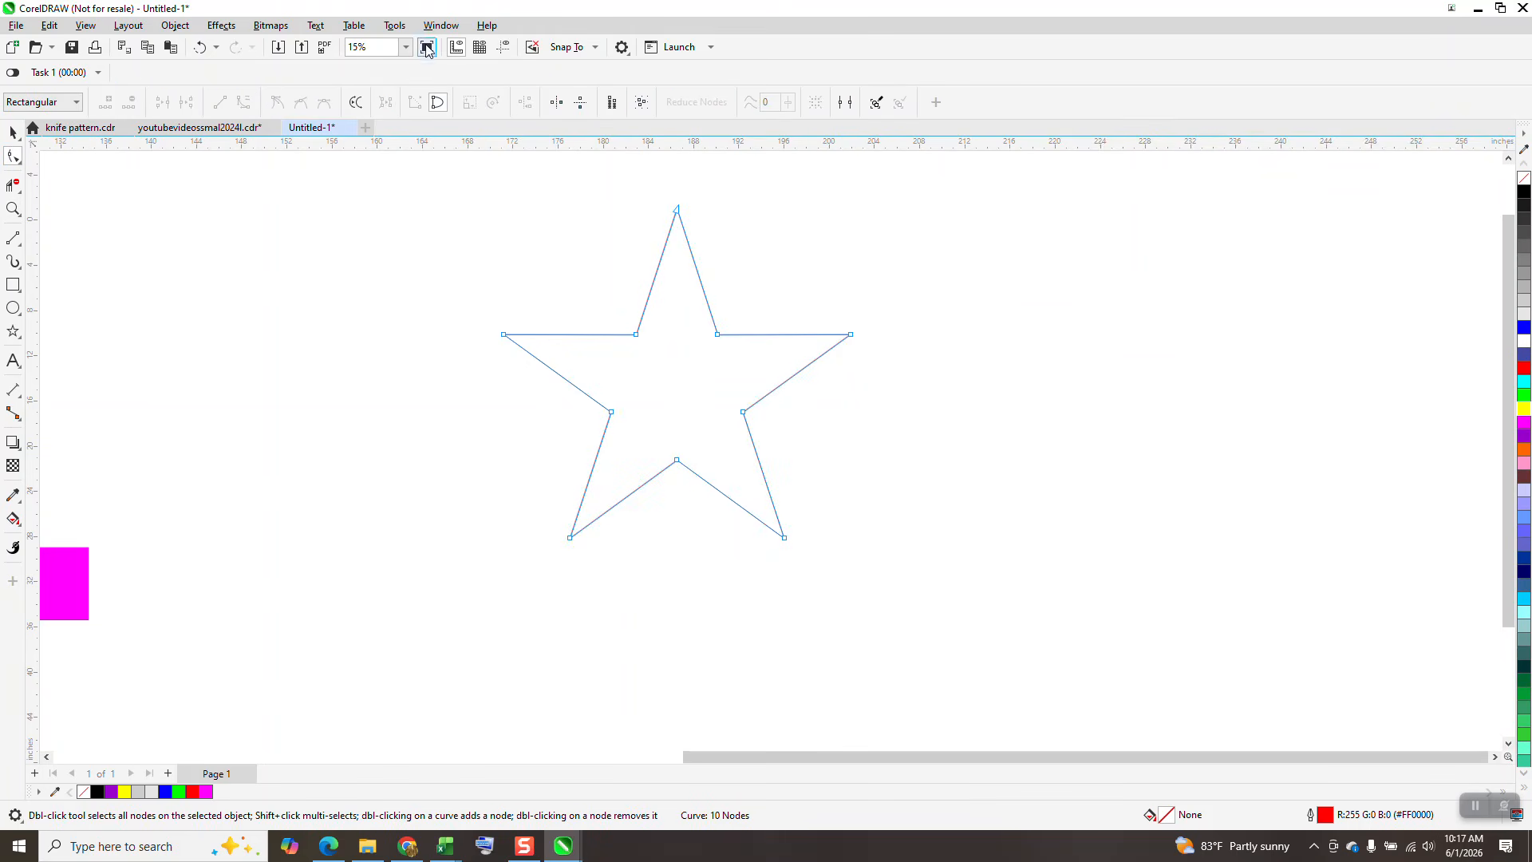
click(441, 25)
mouse_move(464, 245)
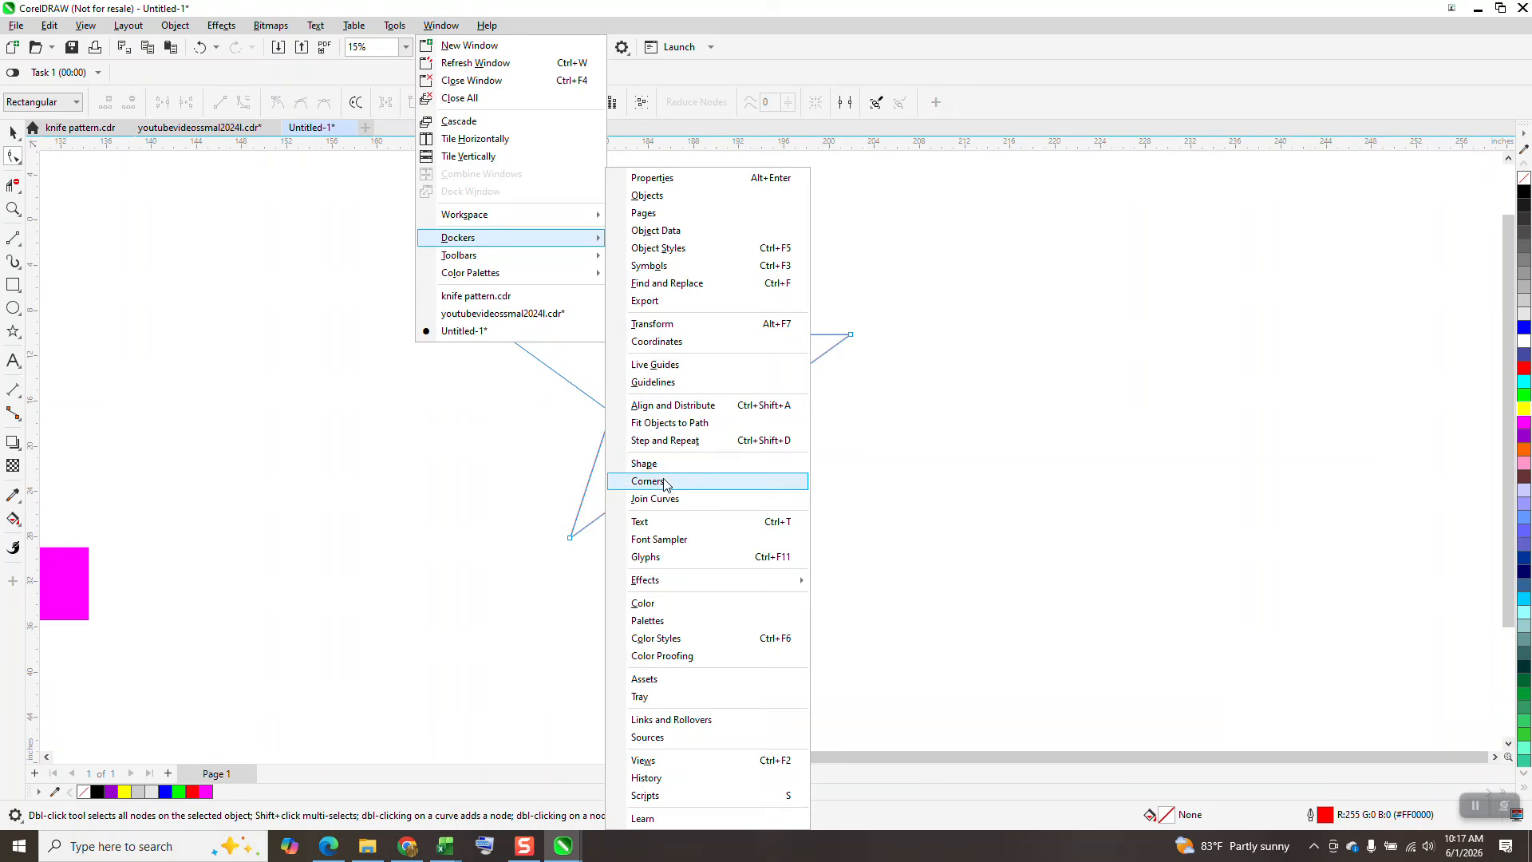
click(648, 481)
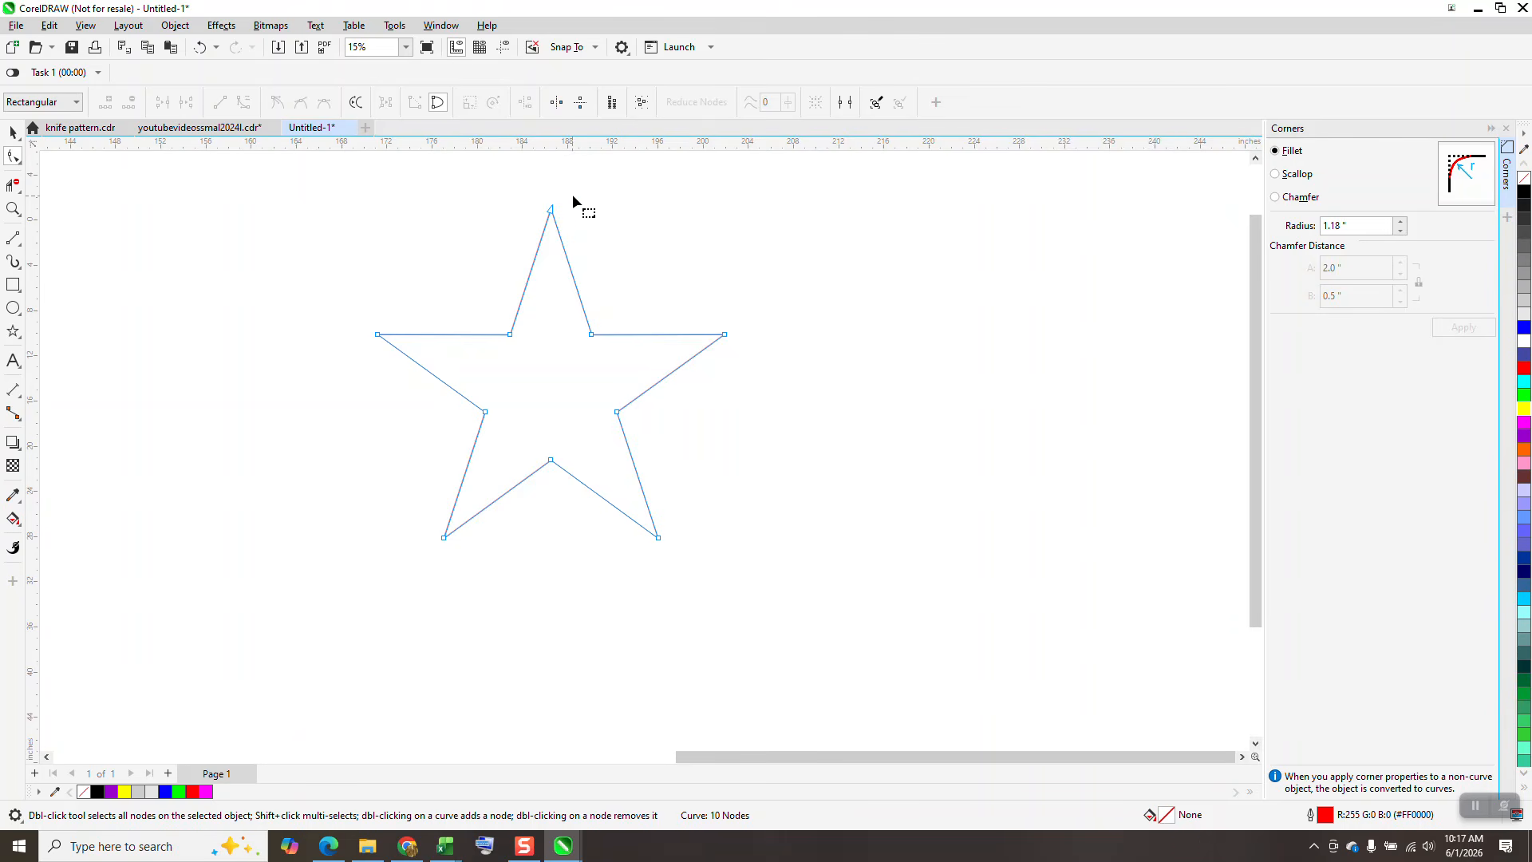
Step: Fillet the star's five outer points with a 1.18-inch radius and undo the change
drag(423, 507, 469, 558)
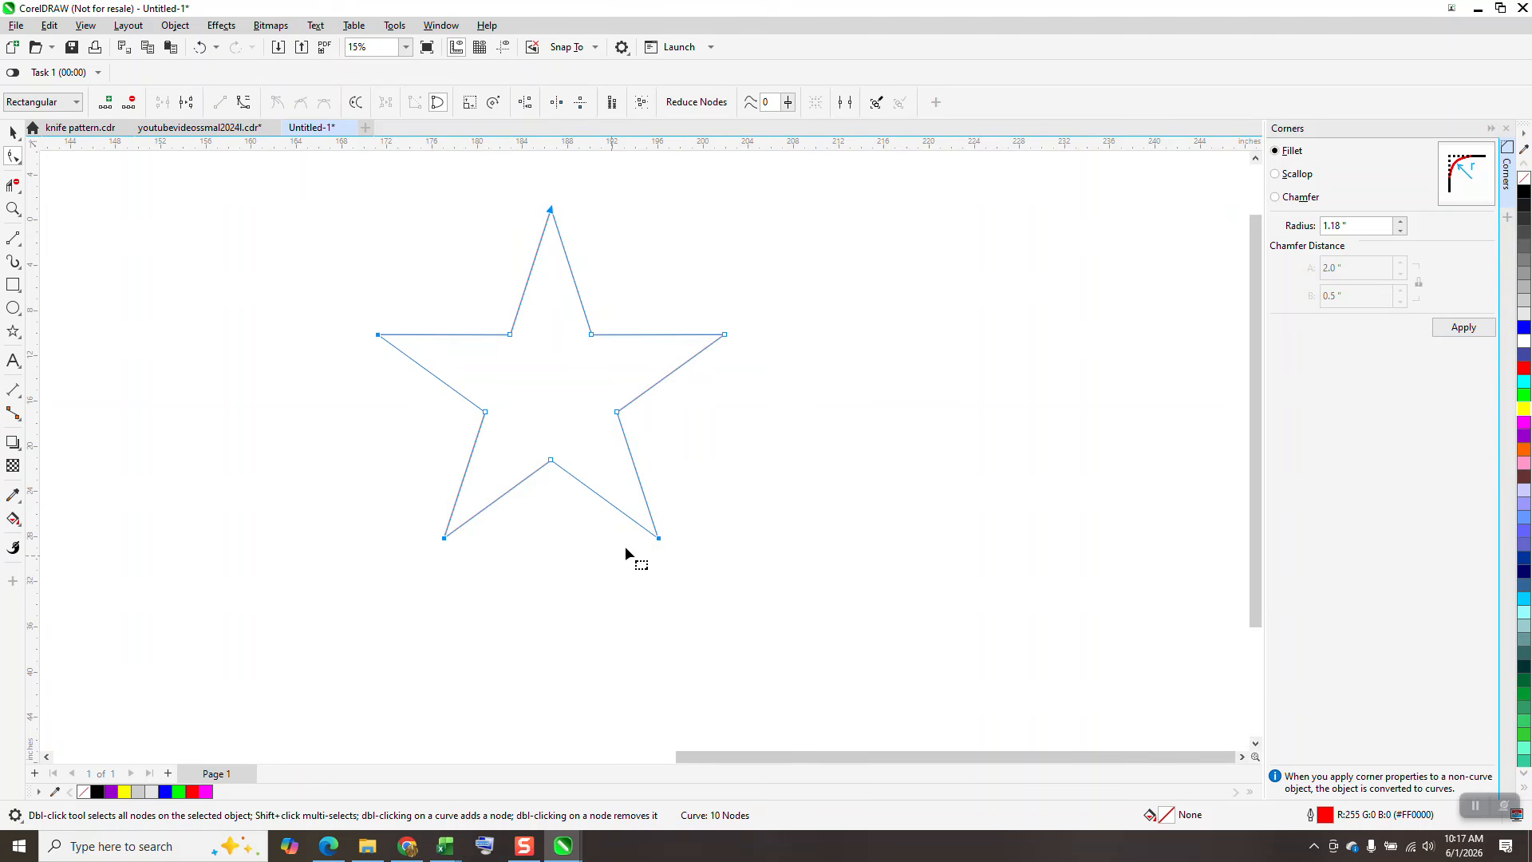
click(1465, 329)
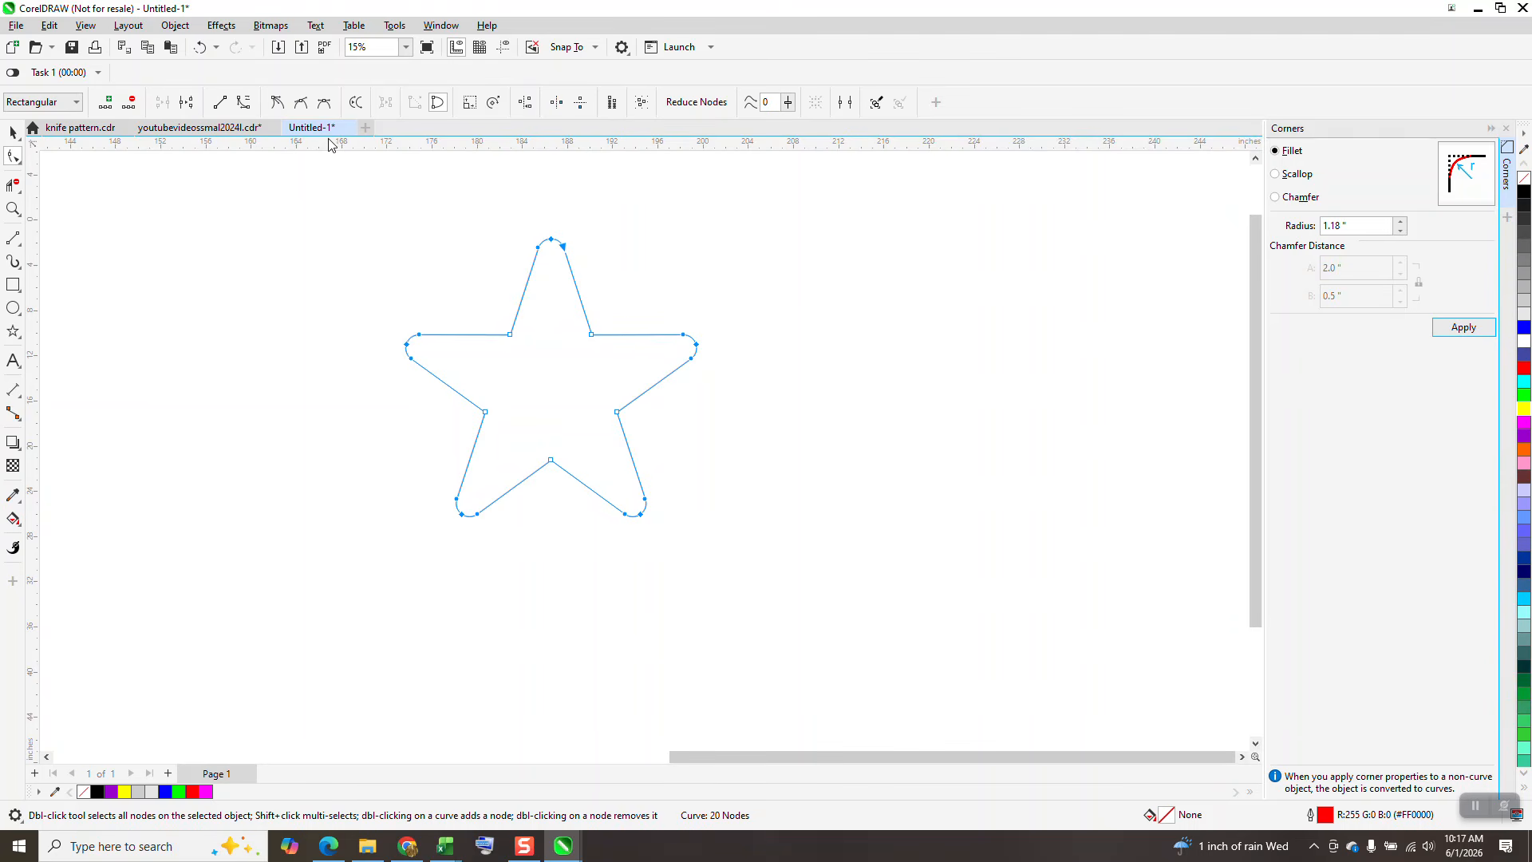
click(199, 47)
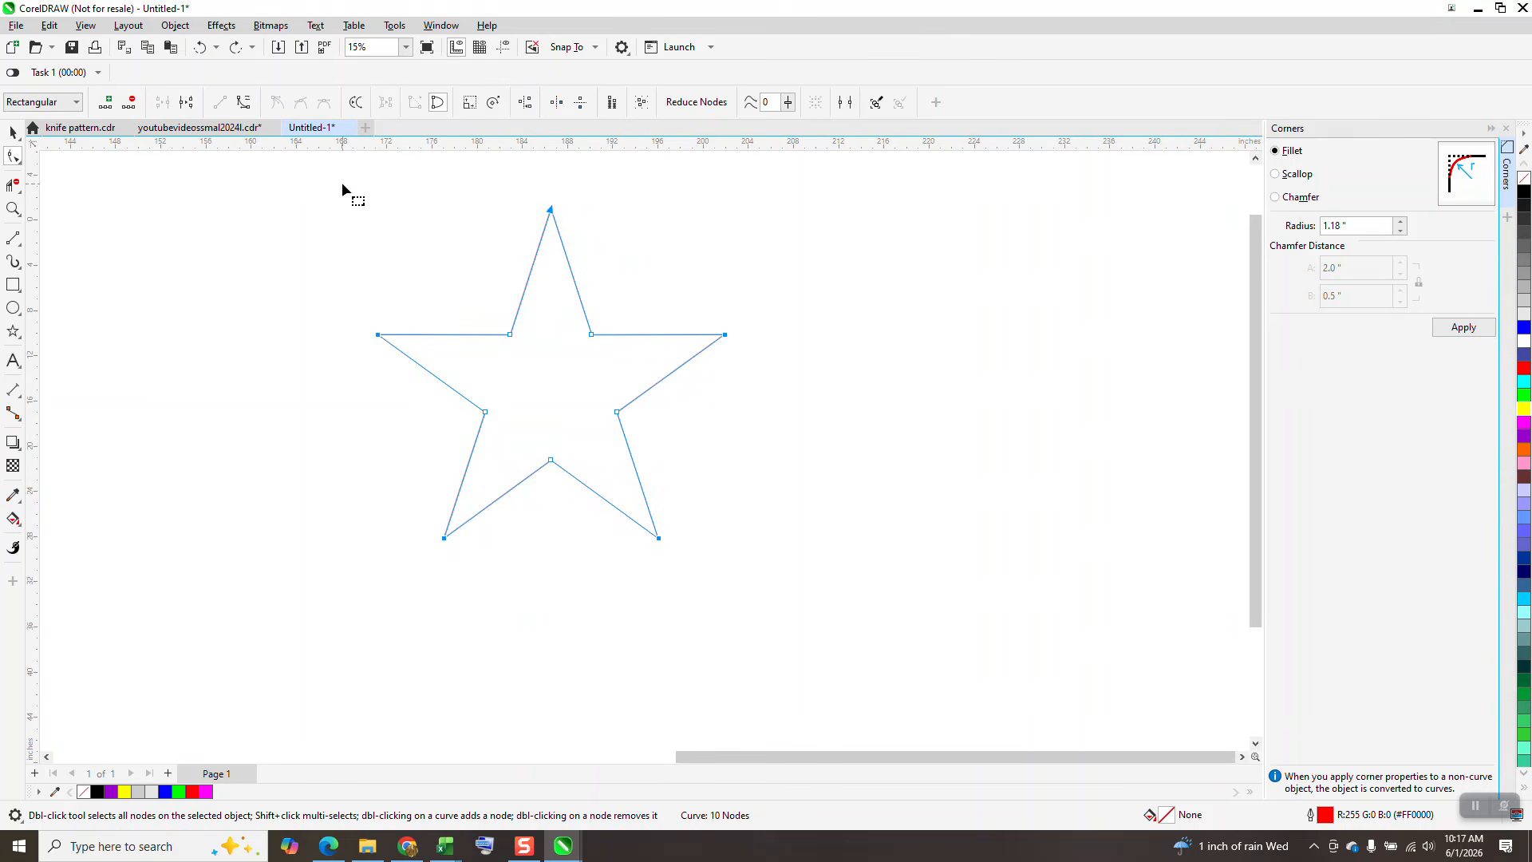
Step: Select all star nodes, exclude the inner ones, fillet the outer points at 1.18 inches, and undo it
drag(337, 201, 787, 592)
drag(459, 359, 648, 495)
click(1467, 330)
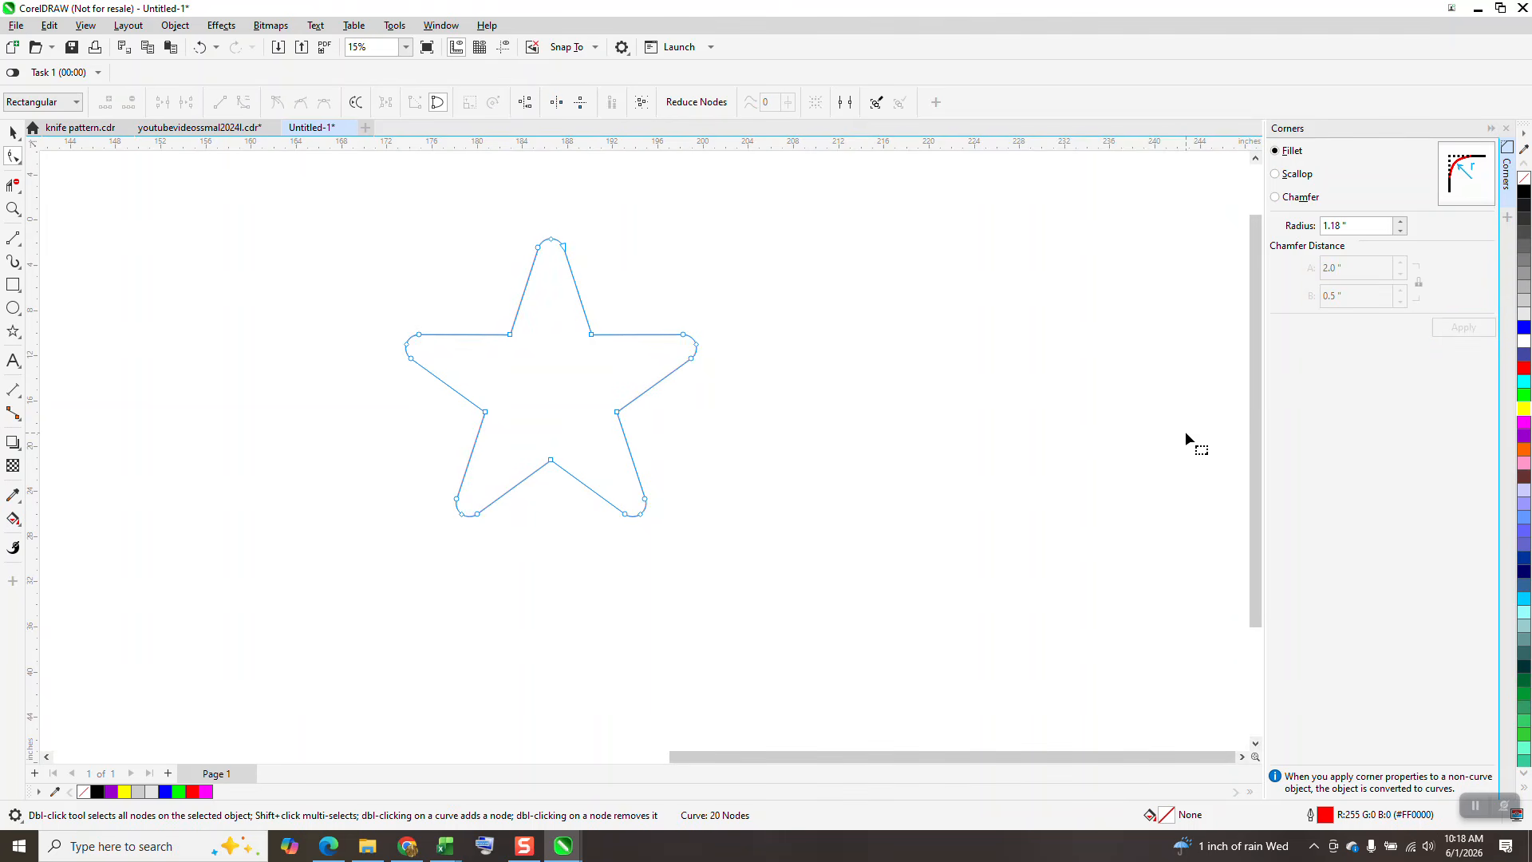
click(199, 48)
Step: Fillet only the star's five inner corners with a 1.18-inch radius, leaving the outer points out of the node selection
drag(332, 180, 760, 581)
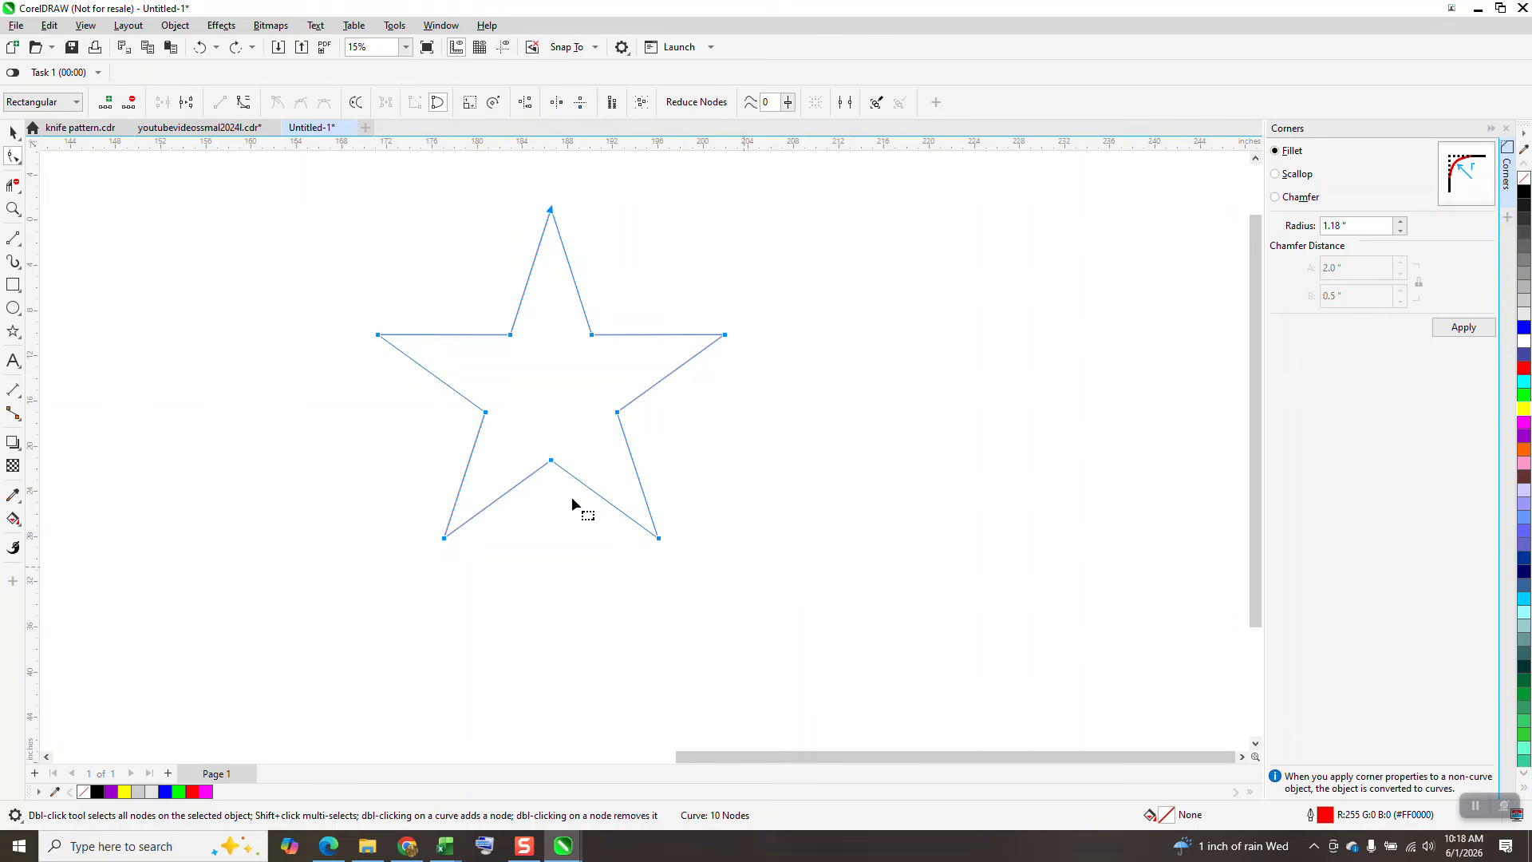
drag(349, 311, 411, 377)
drag(457, 558, 457, 560)
drag(667, 512, 636, 556)
drag(748, 312, 718, 381)
drag(584, 190, 515, 237)
click(1462, 328)
Step: Zoom in closely on the Shift key graphic above the page
scroll(839, 431, down, 4)
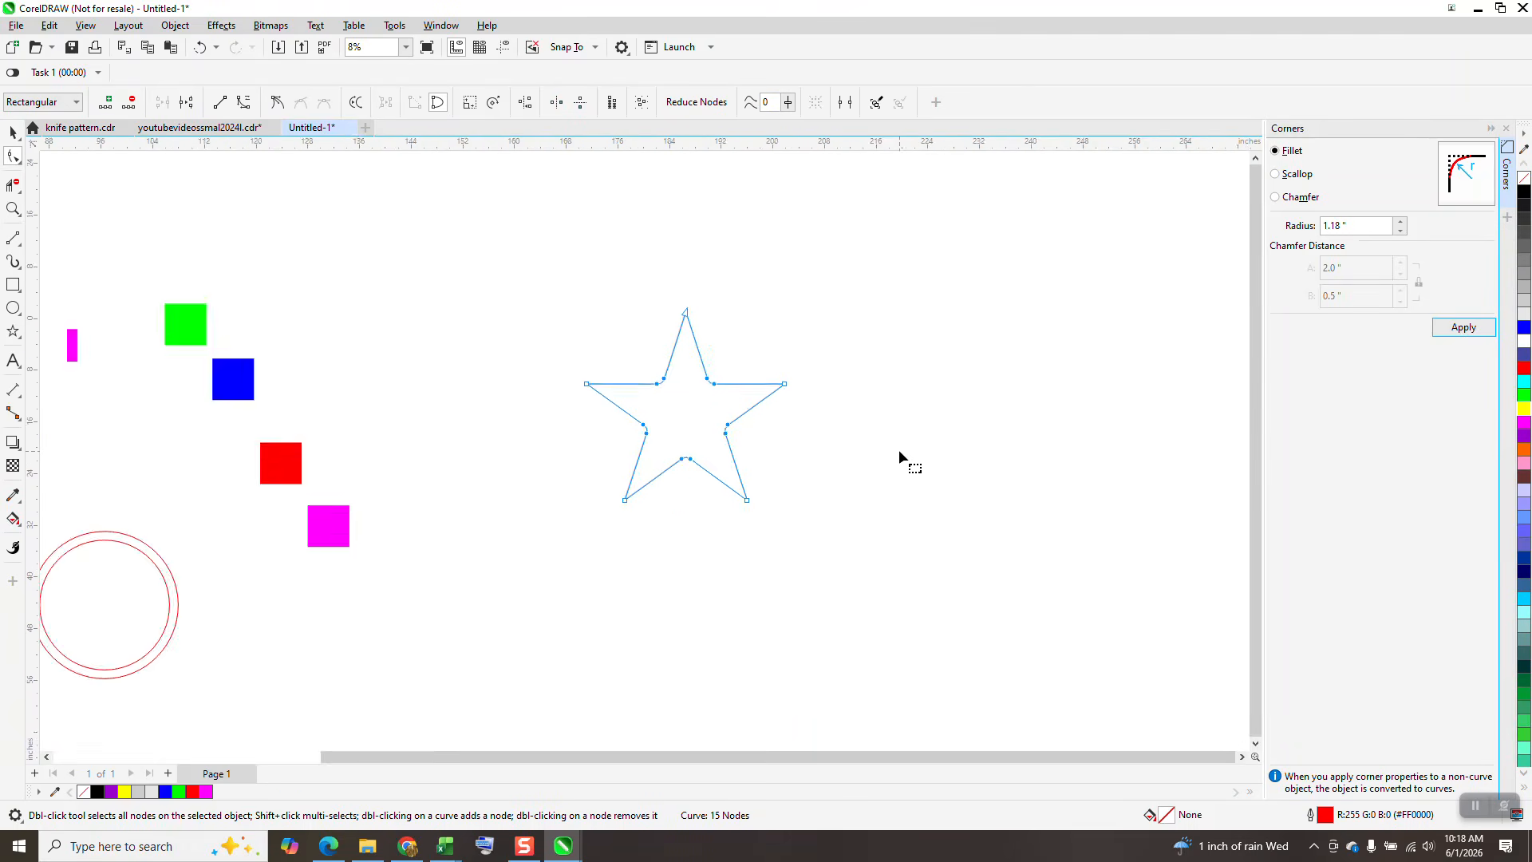
click(14, 209)
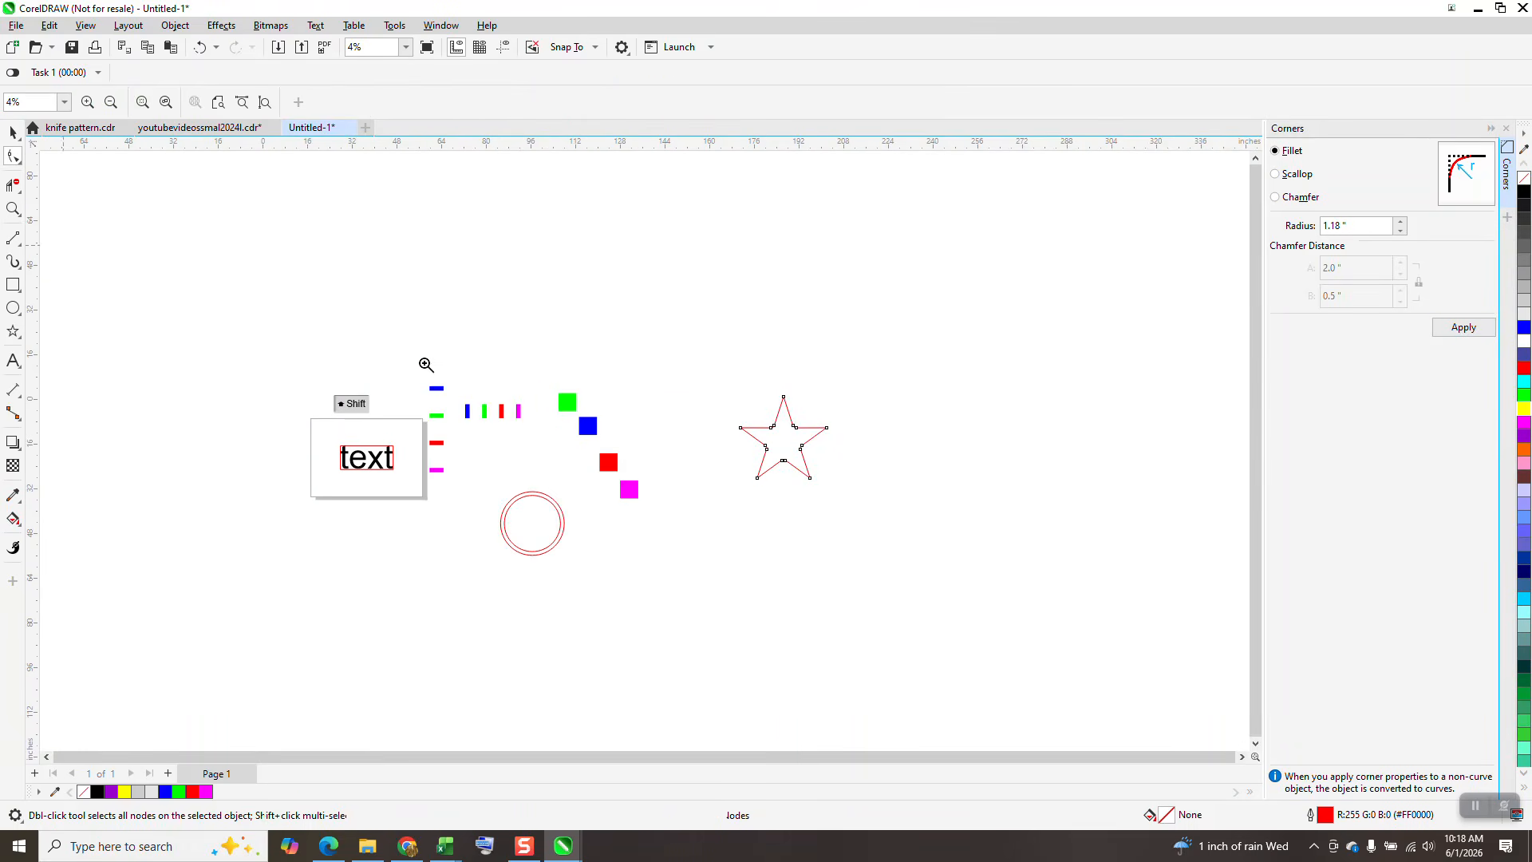
drag(328, 383, 504, 477)
scroll(505, 461, down, 1)
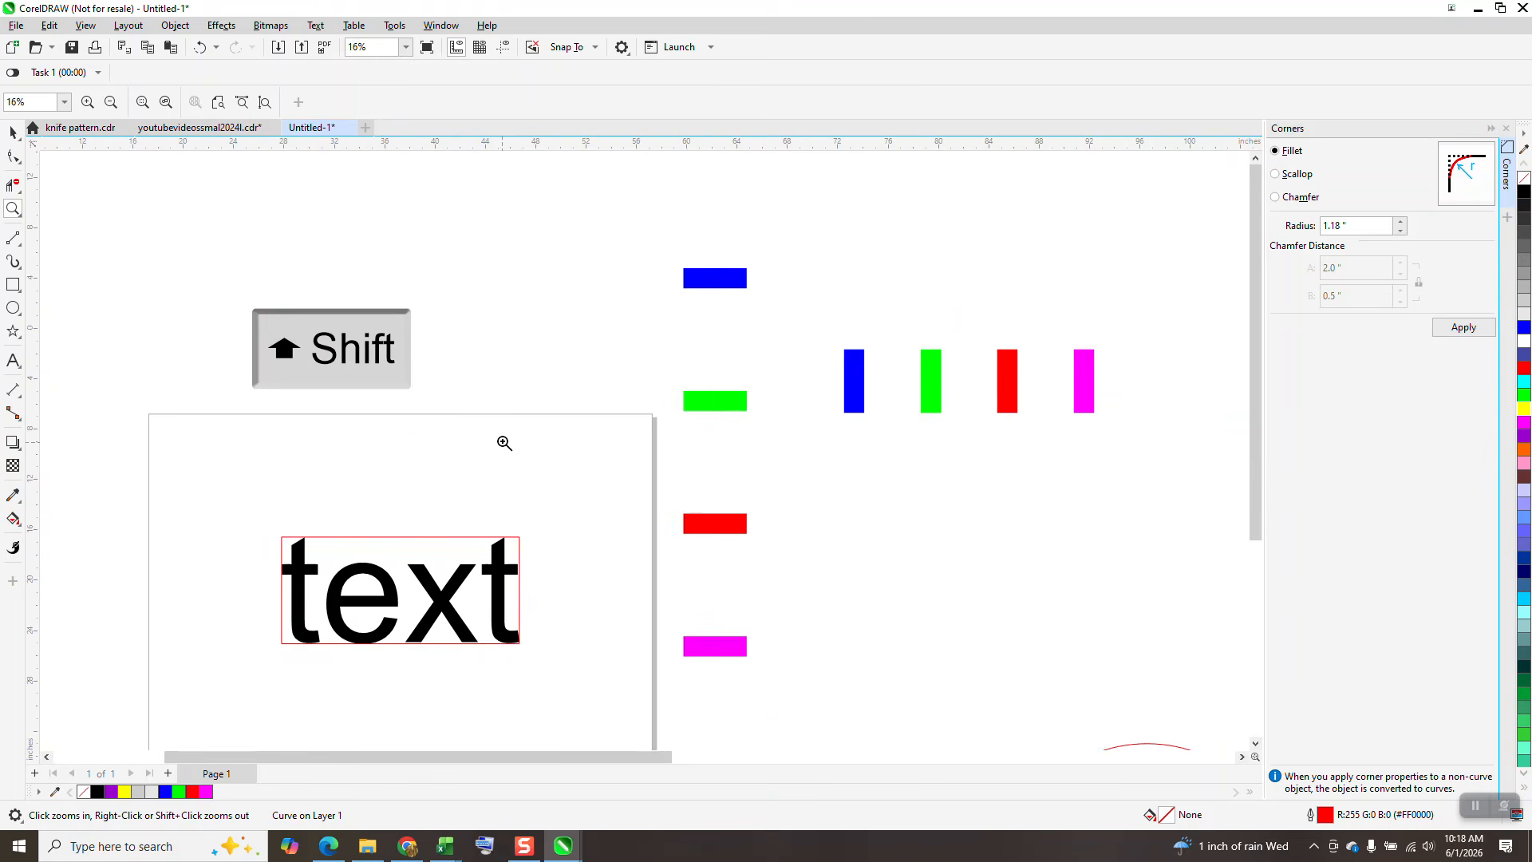
click(14, 132)
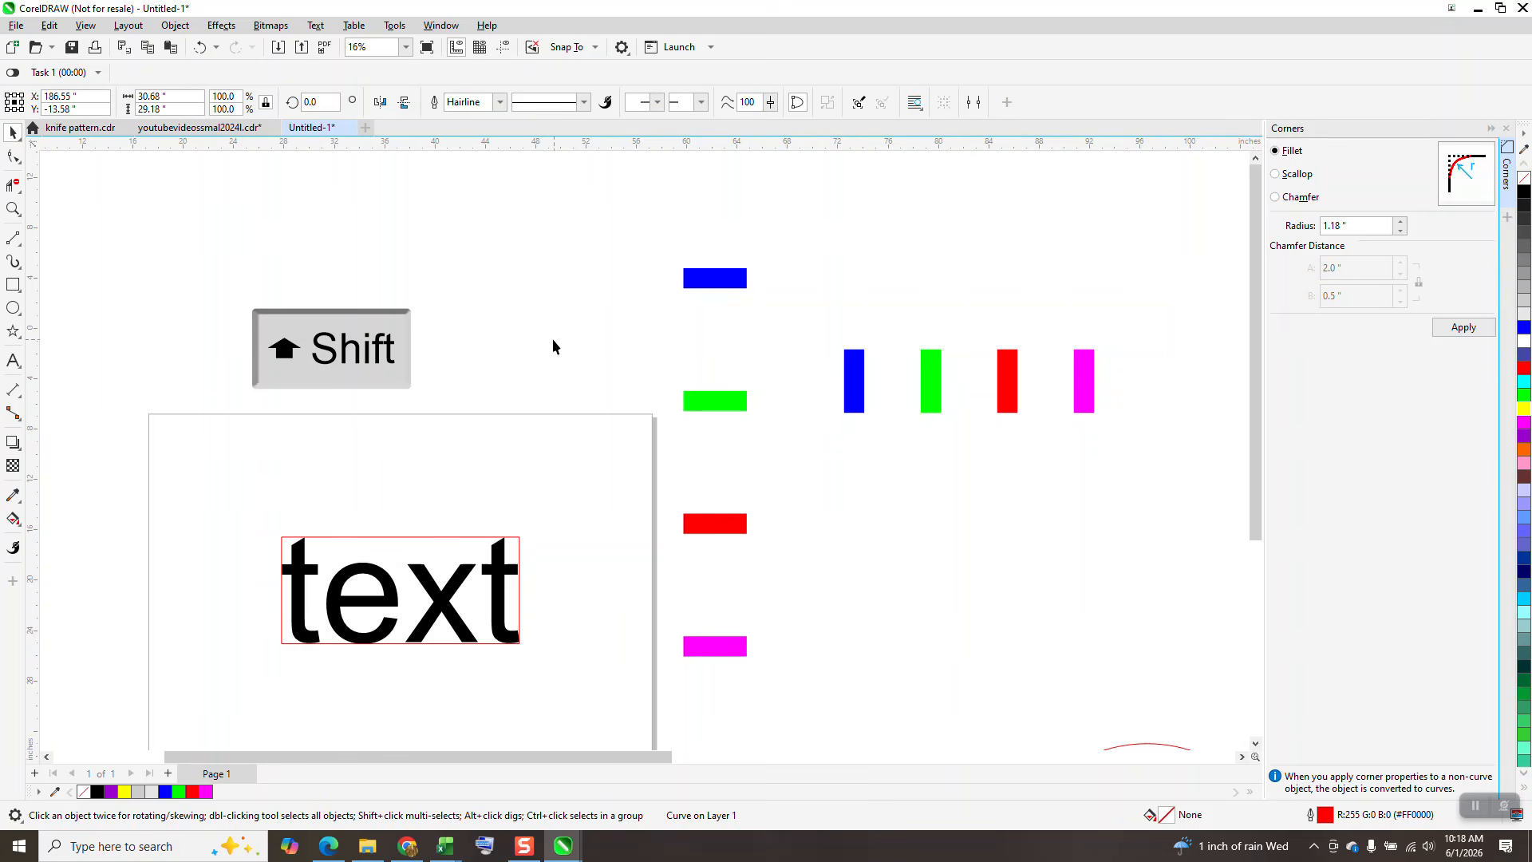
click(14, 209)
drag(241, 301, 436, 416)
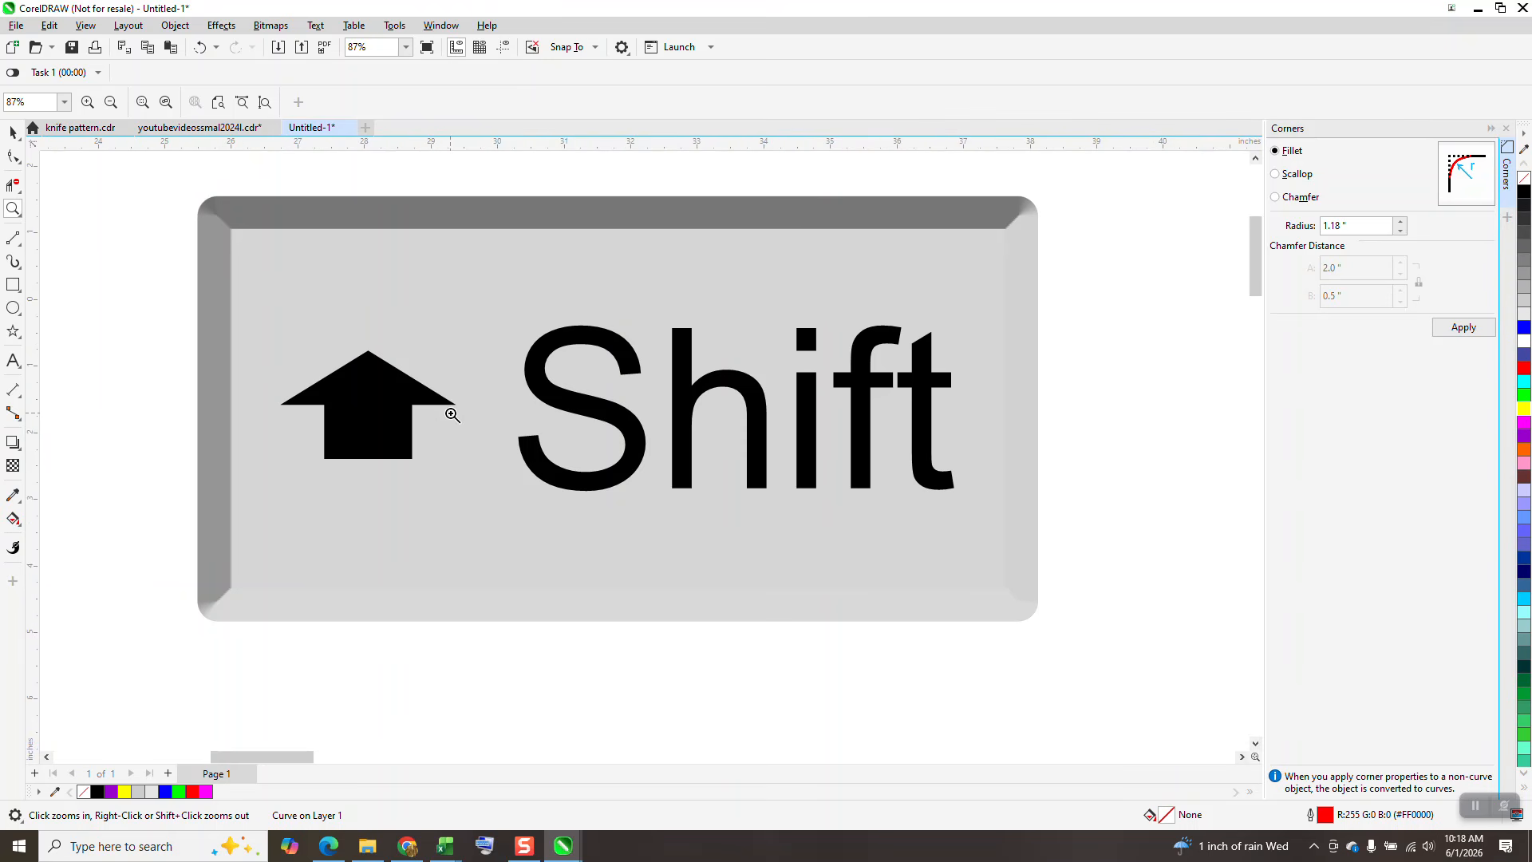